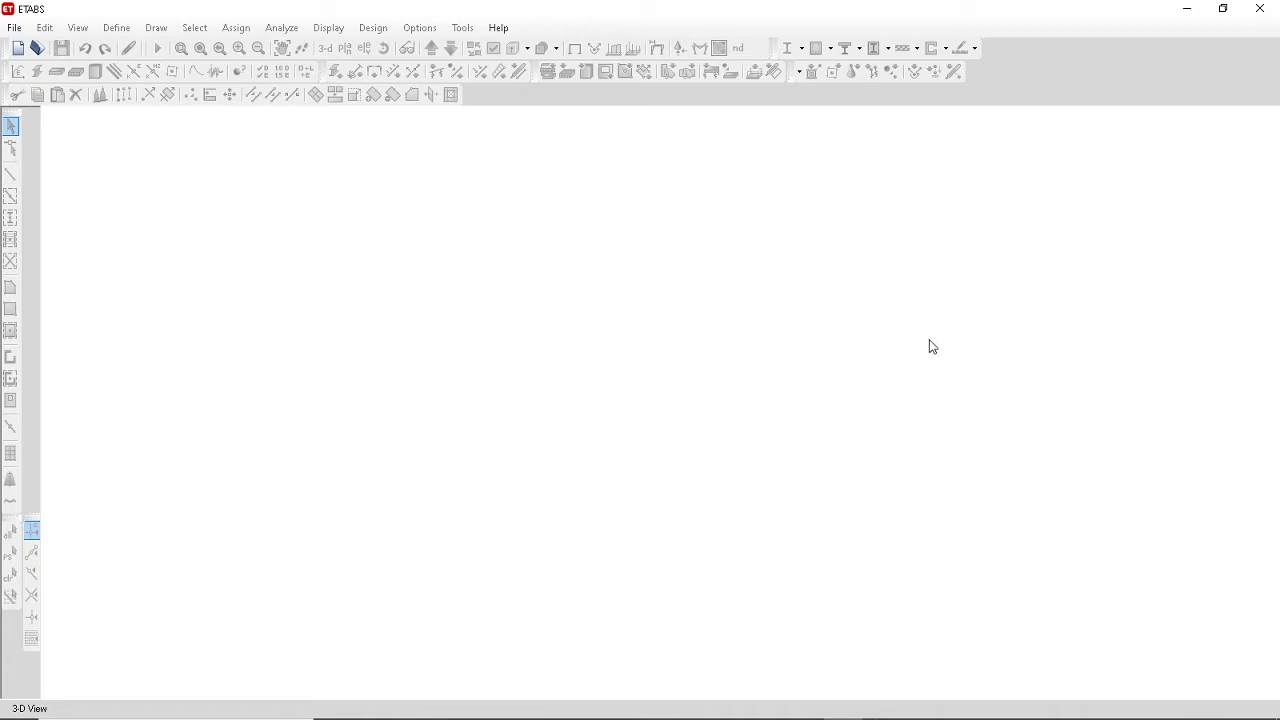
Create a new model initialized with built-in settings, using Metric SI display units.
click(16, 28)
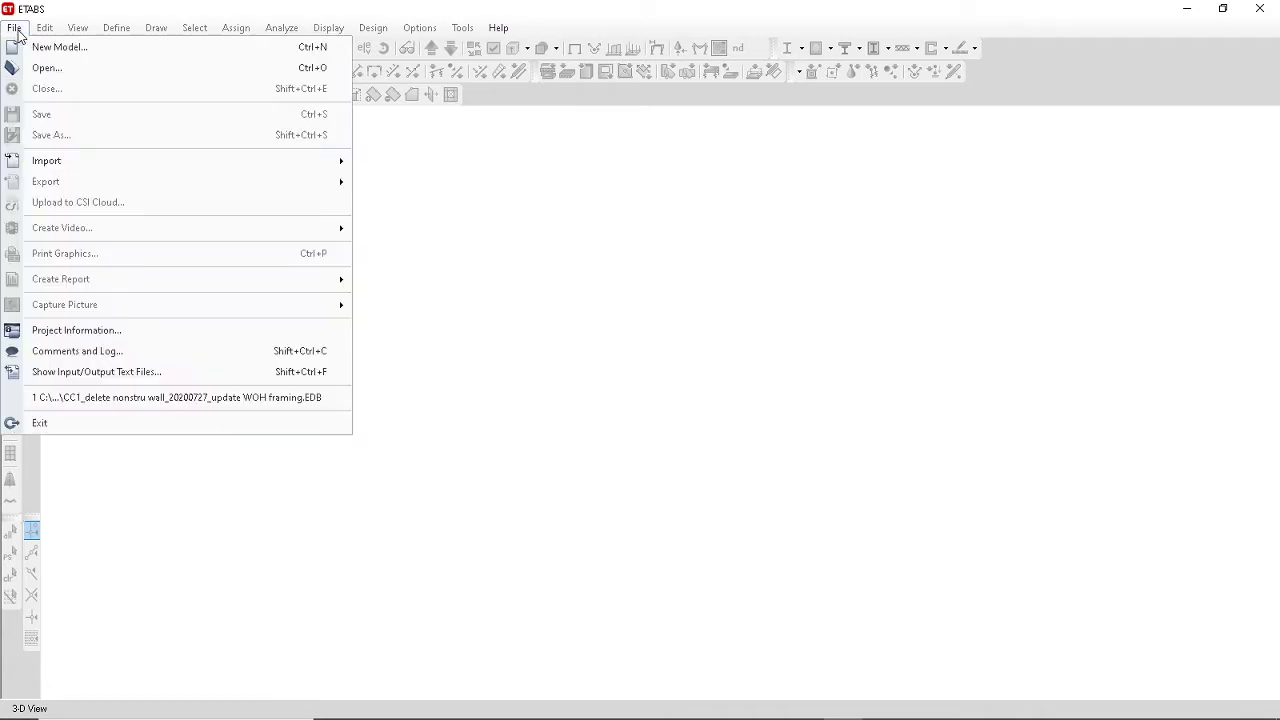
click(48, 47)
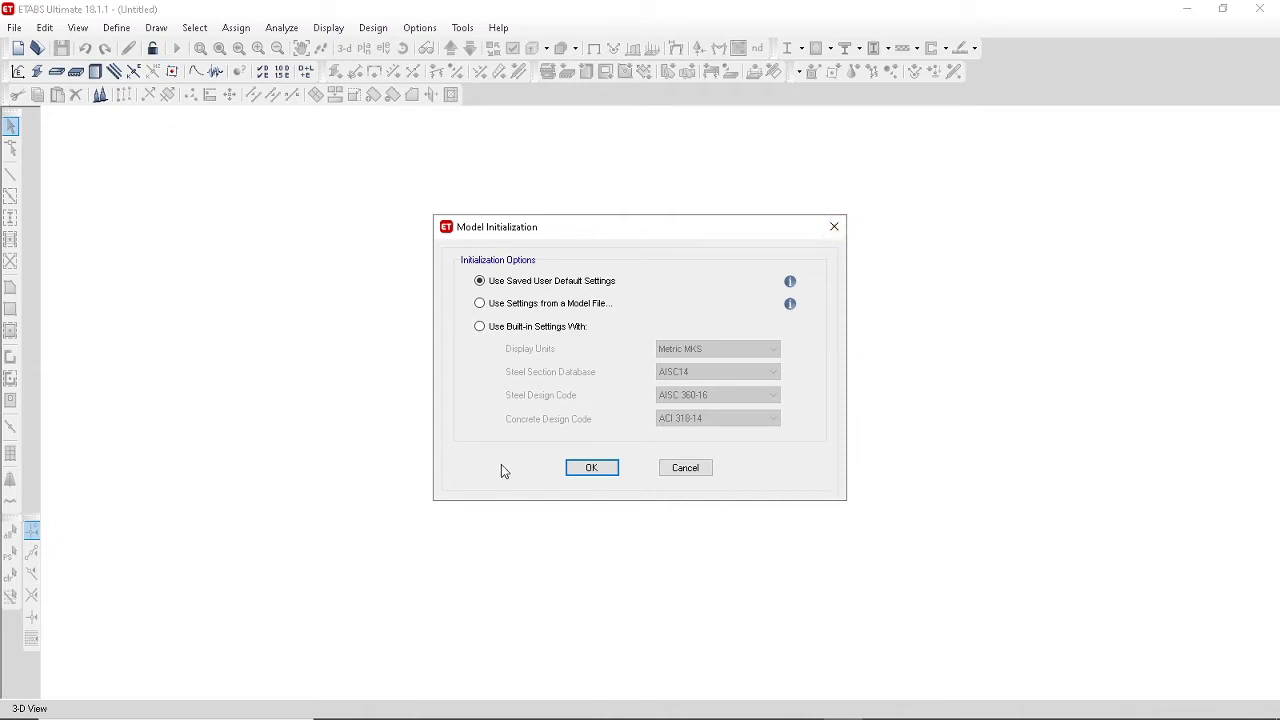
click(481, 327)
click(731, 352)
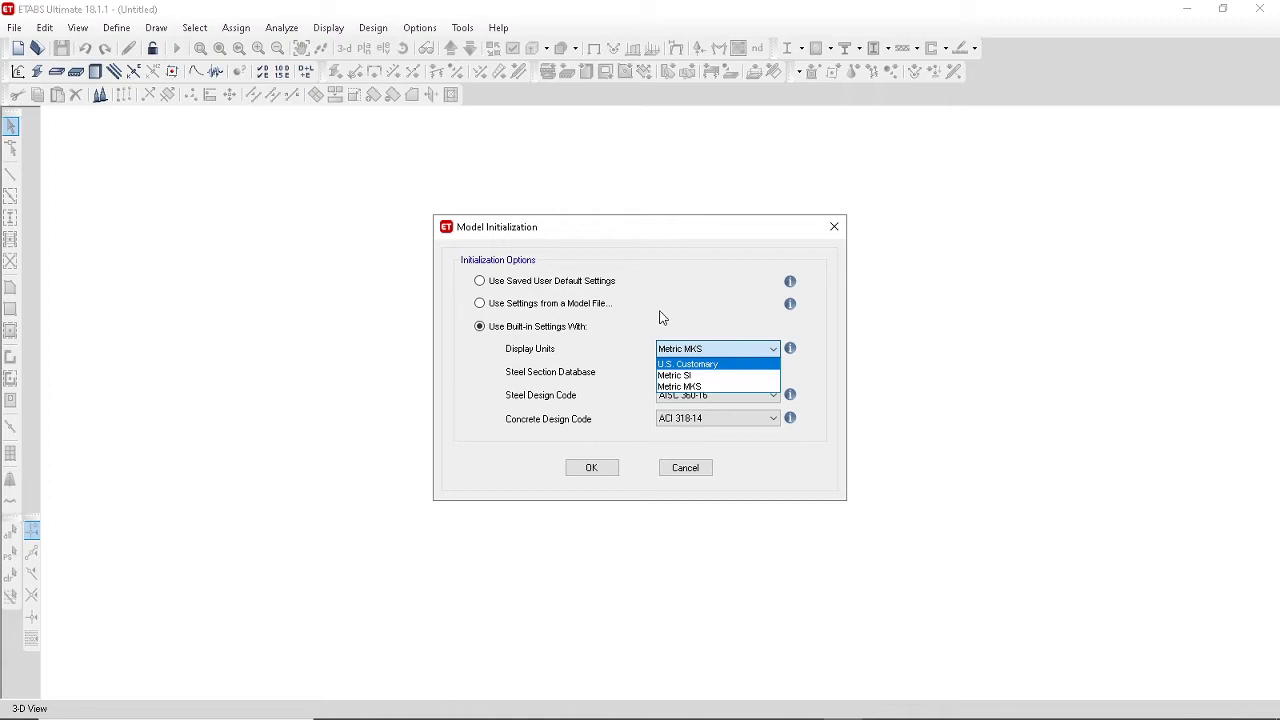
click(682, 375)
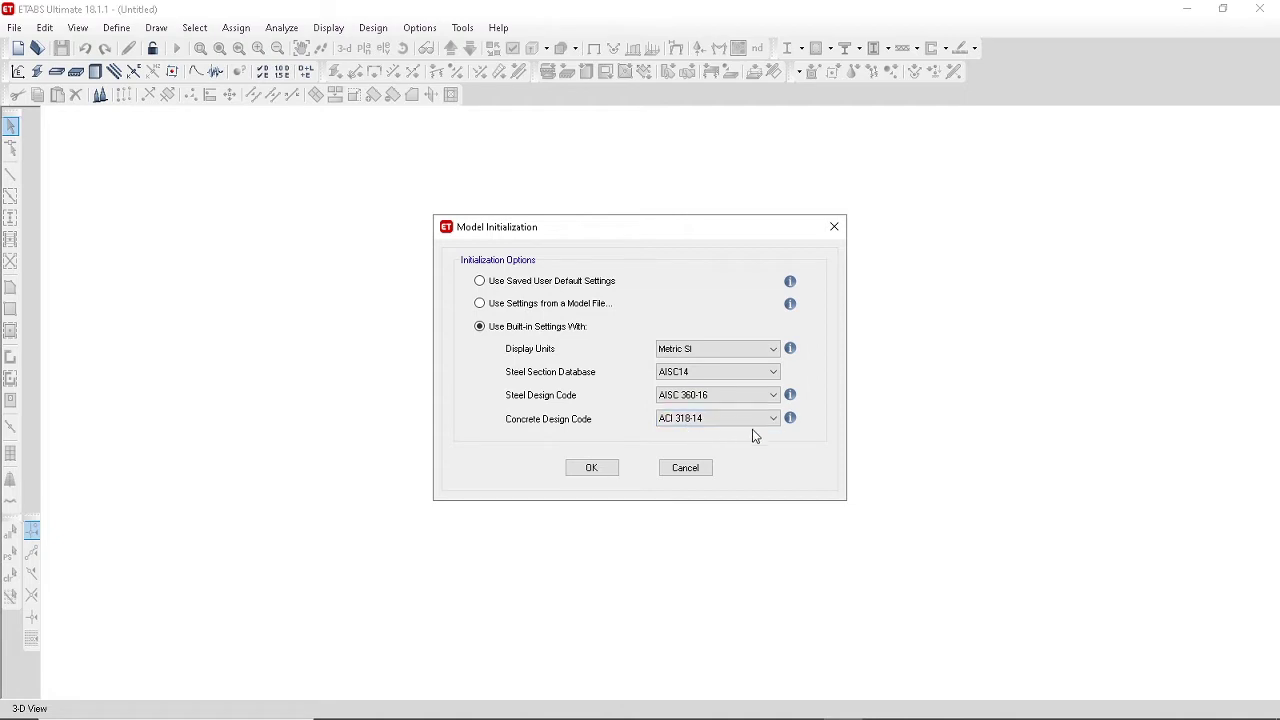
click(591, 472)
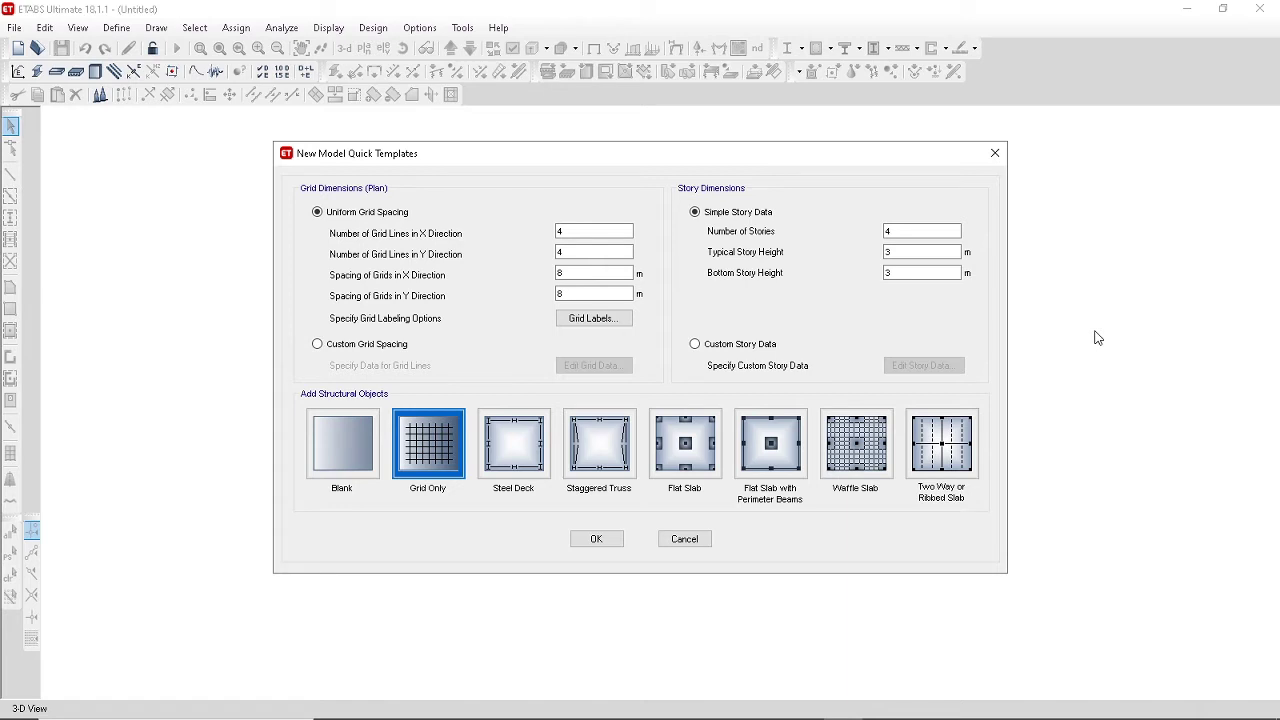
Set the uniform grid spacing to 6 m in both the X and Y directions and generate the grid-only model.
click(898, 231)
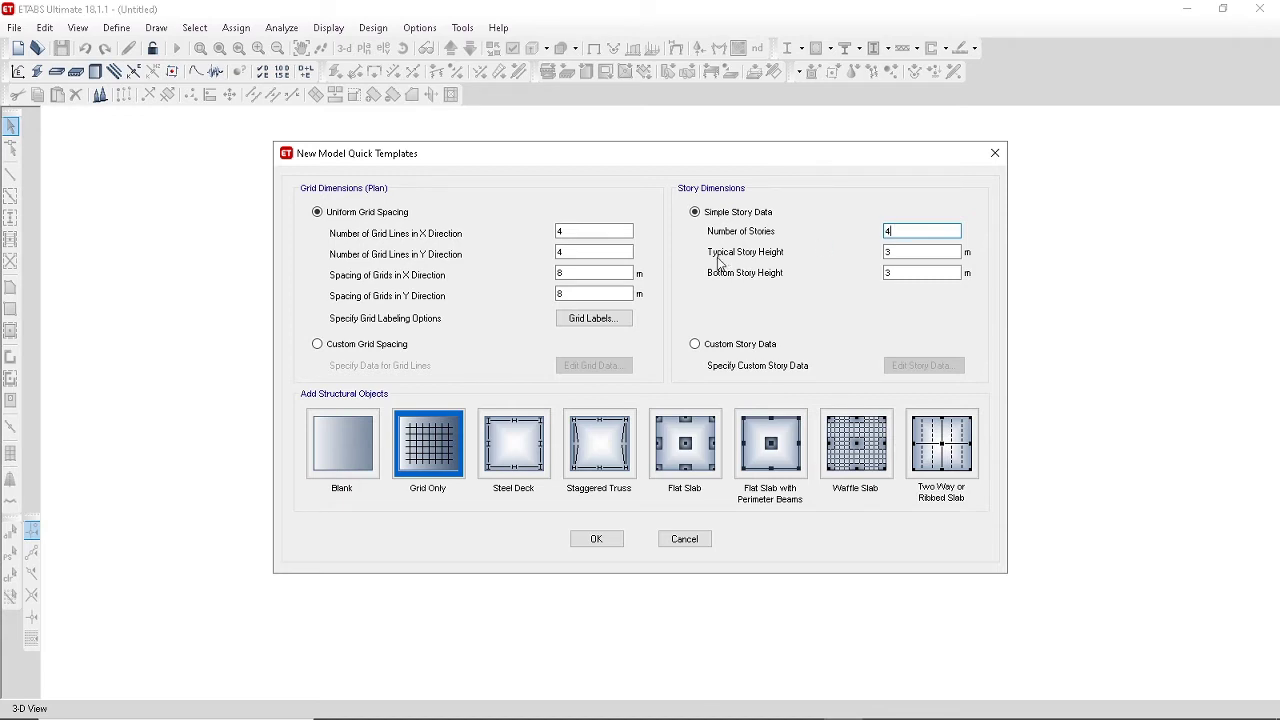
click(897, 254)
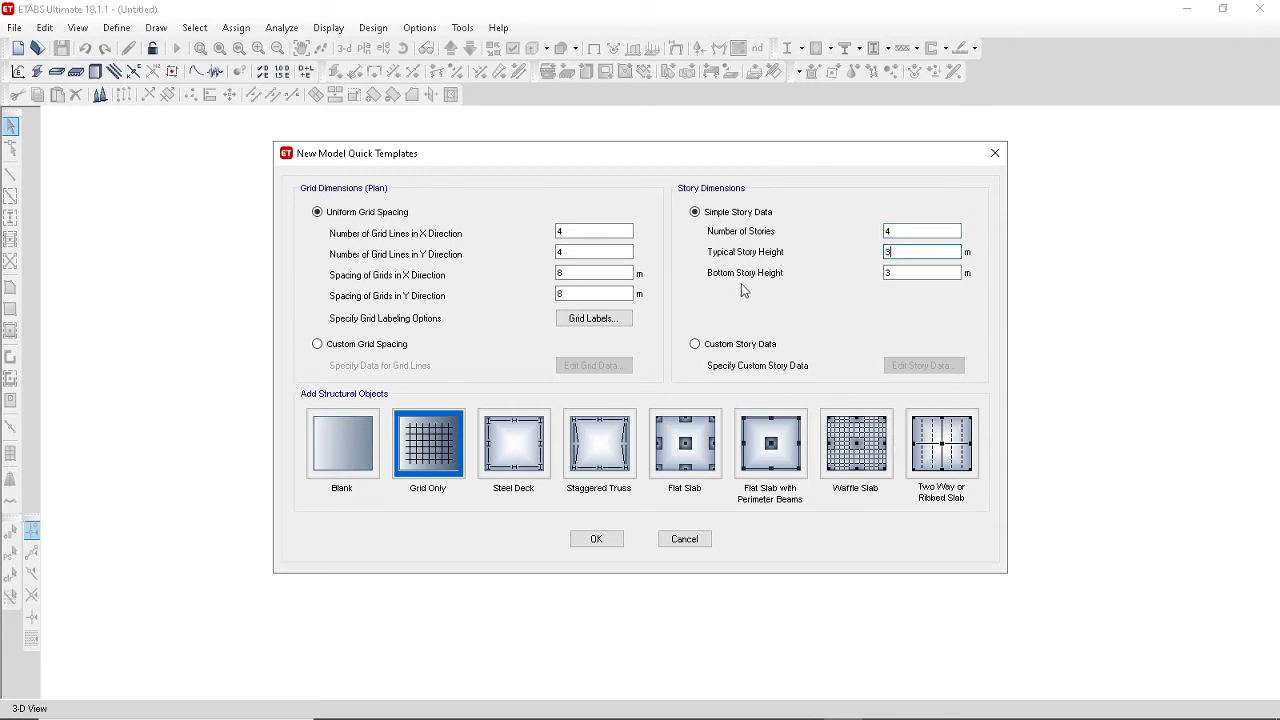
click(900, 272)
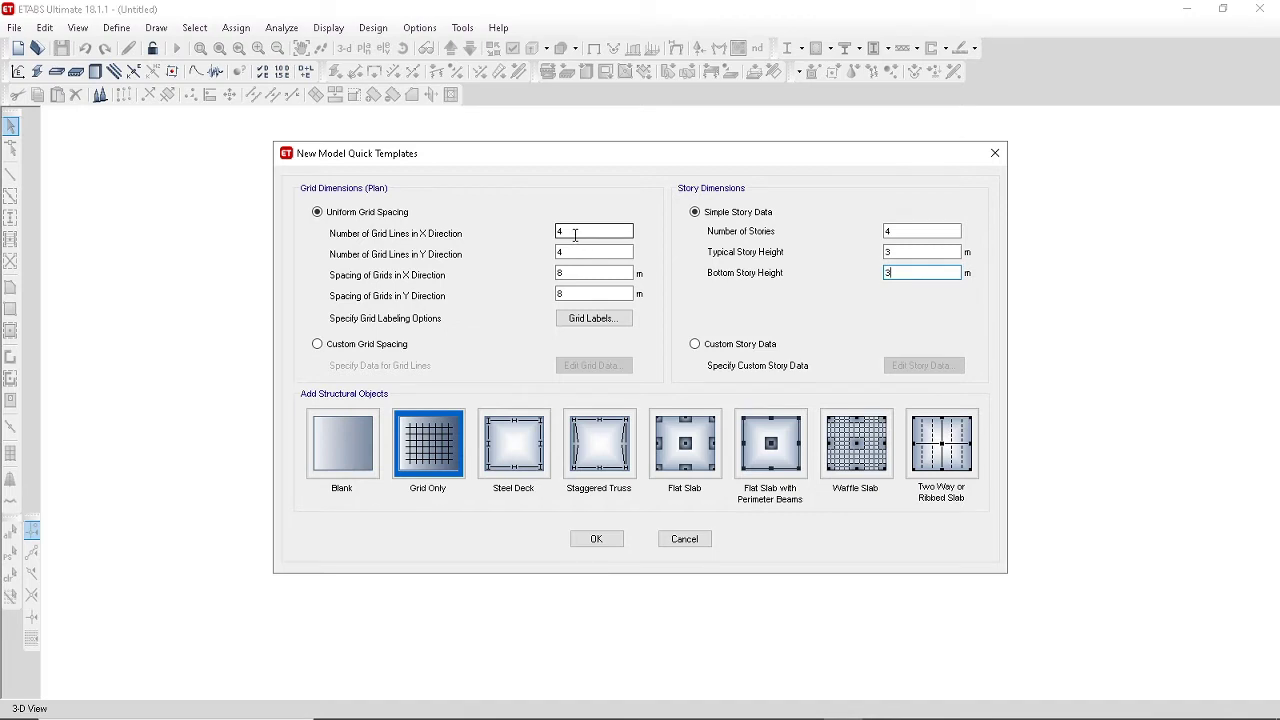
drag(580, 272, 445, 274)
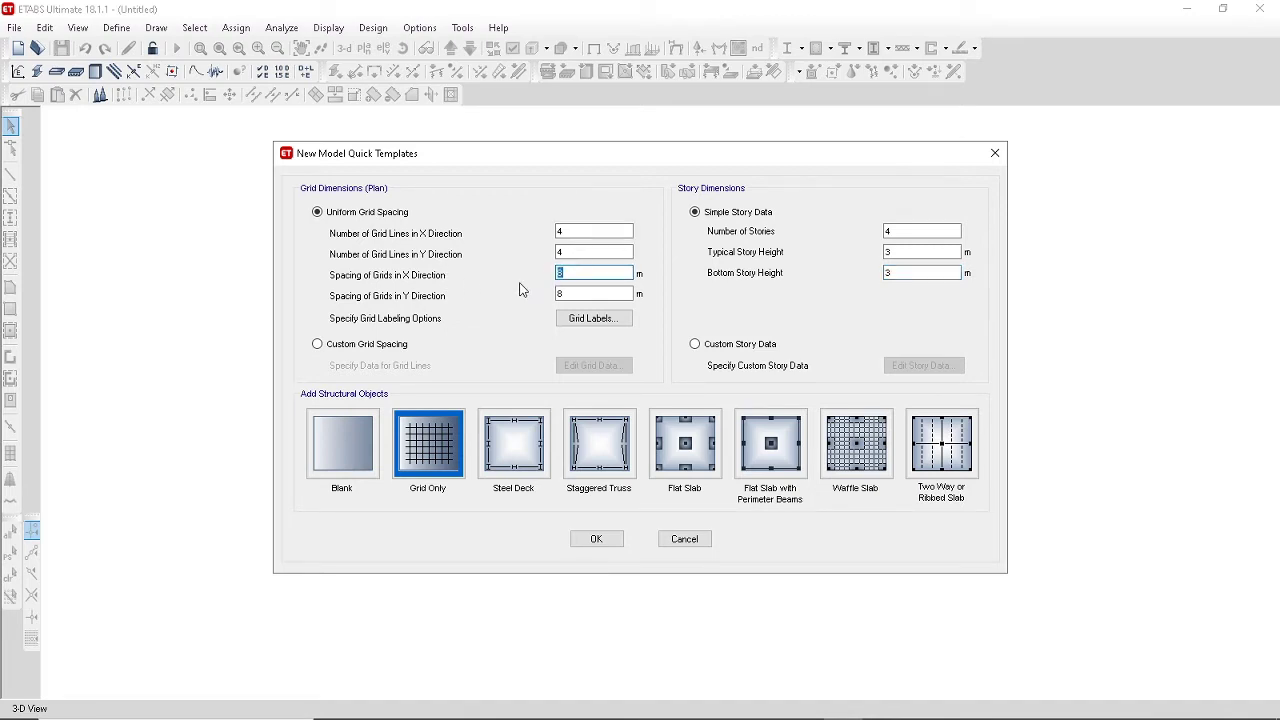
text(6)
key(Tab)
text(6)
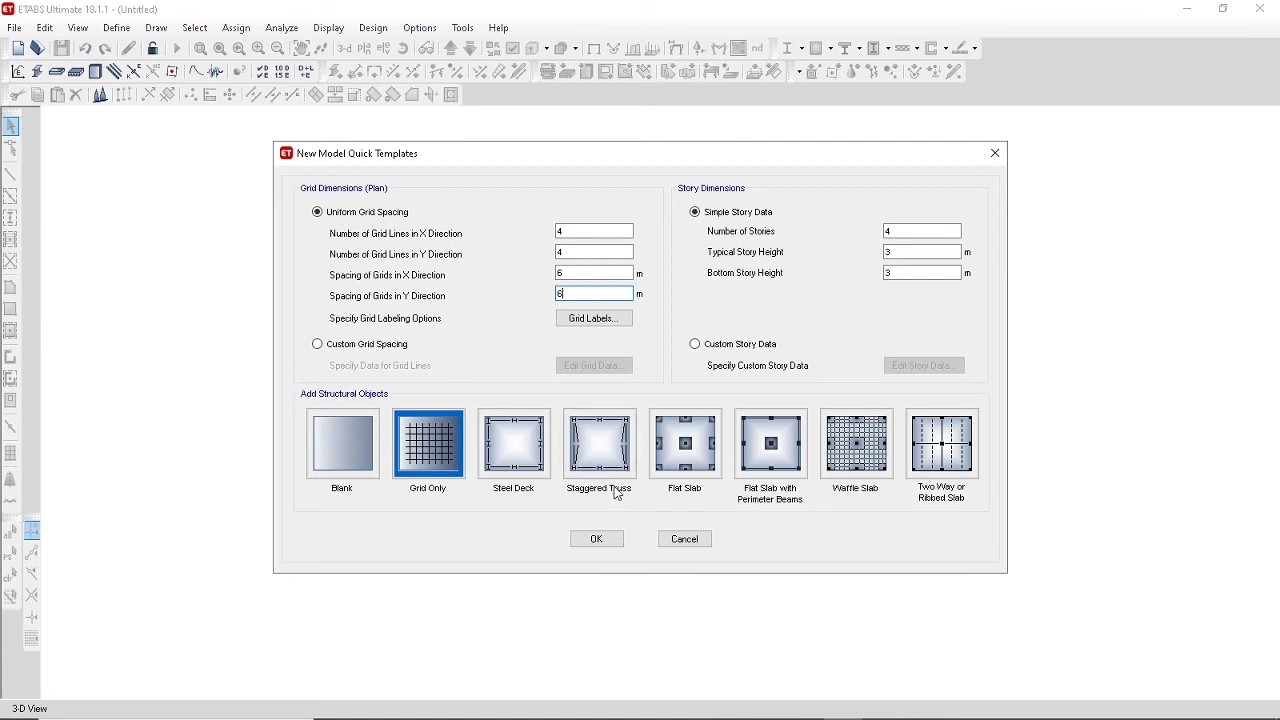
click(598, 540)
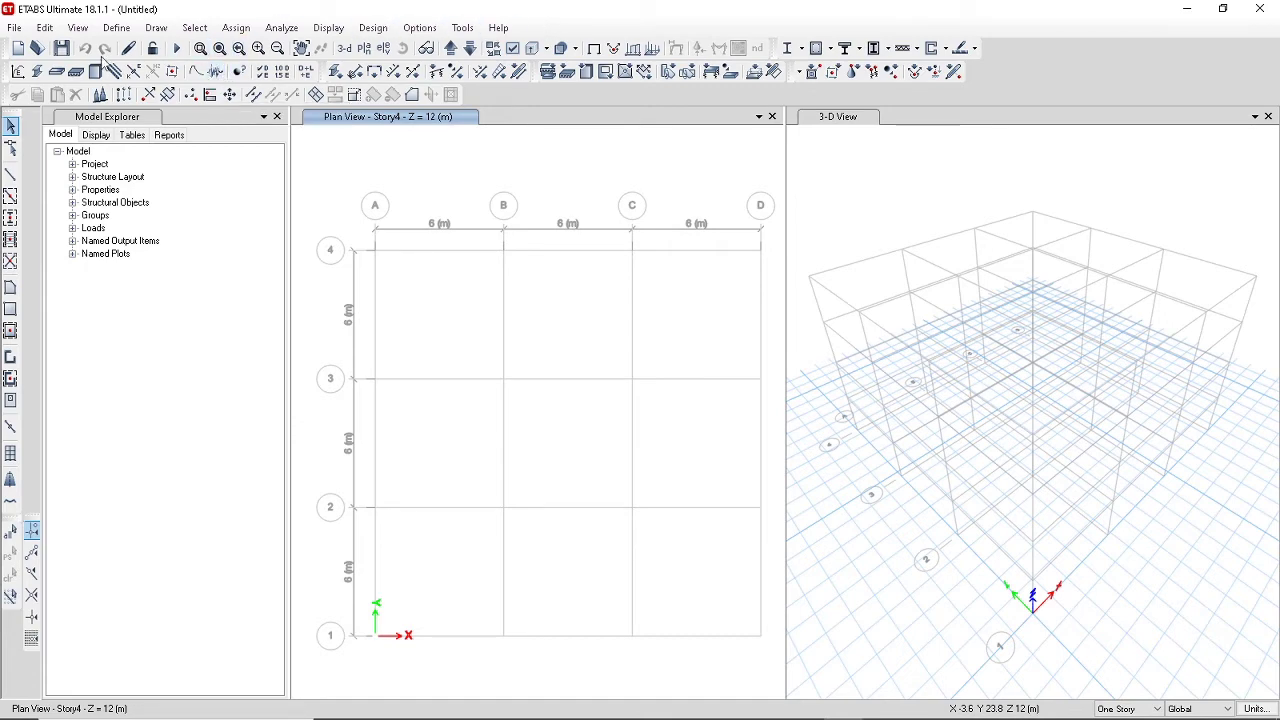
click(16, 28)
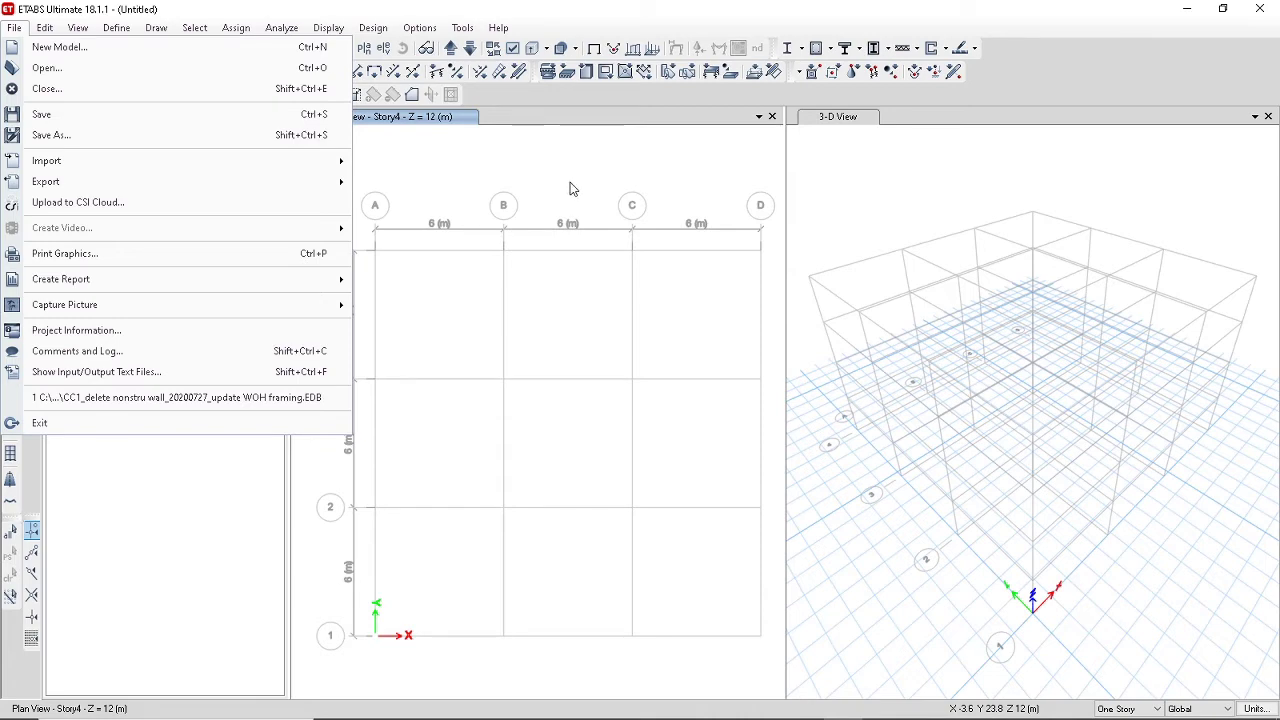
click(447, 168)
click(45, 27)
mouse_move(86, 30)
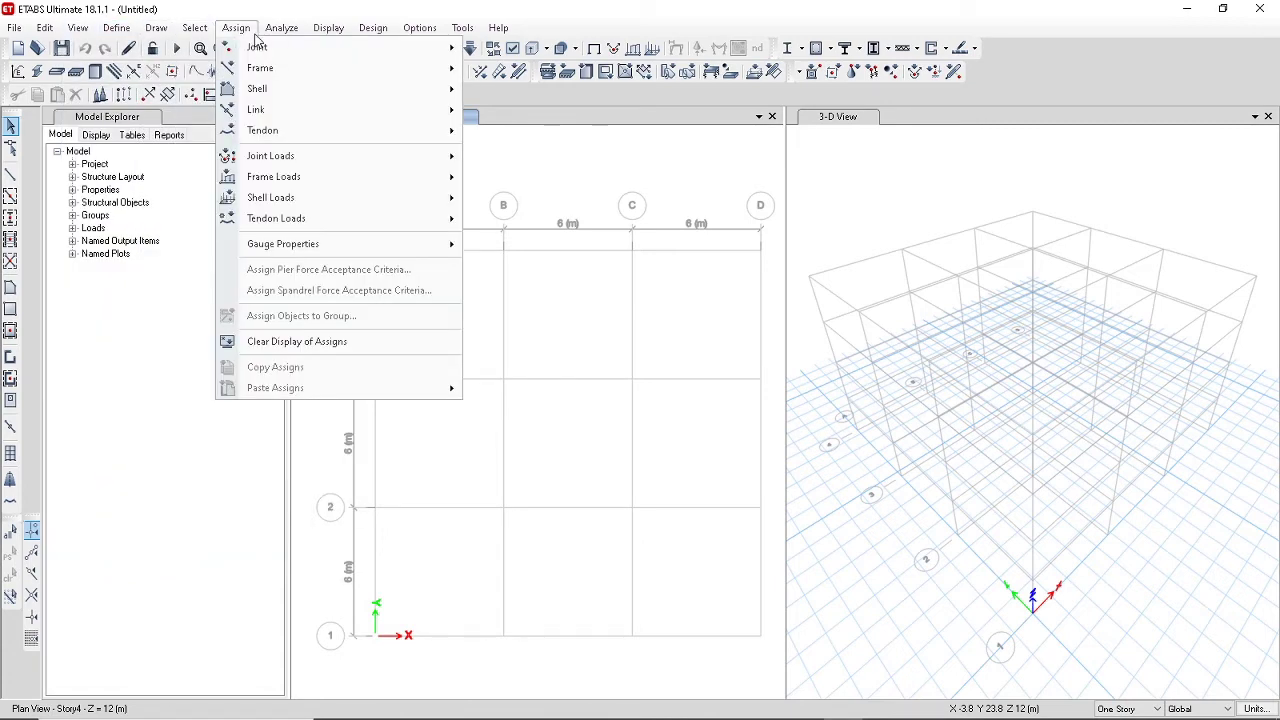
mouse_move(370, 36)
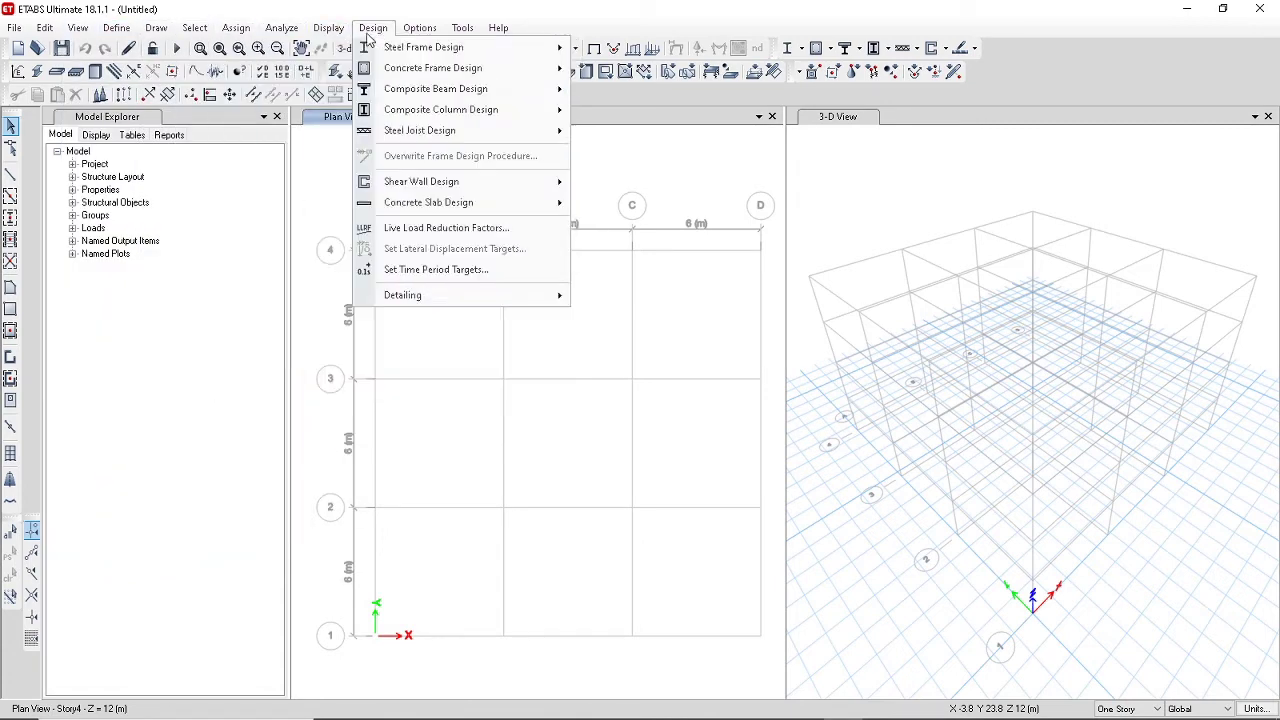
click(77, 29)
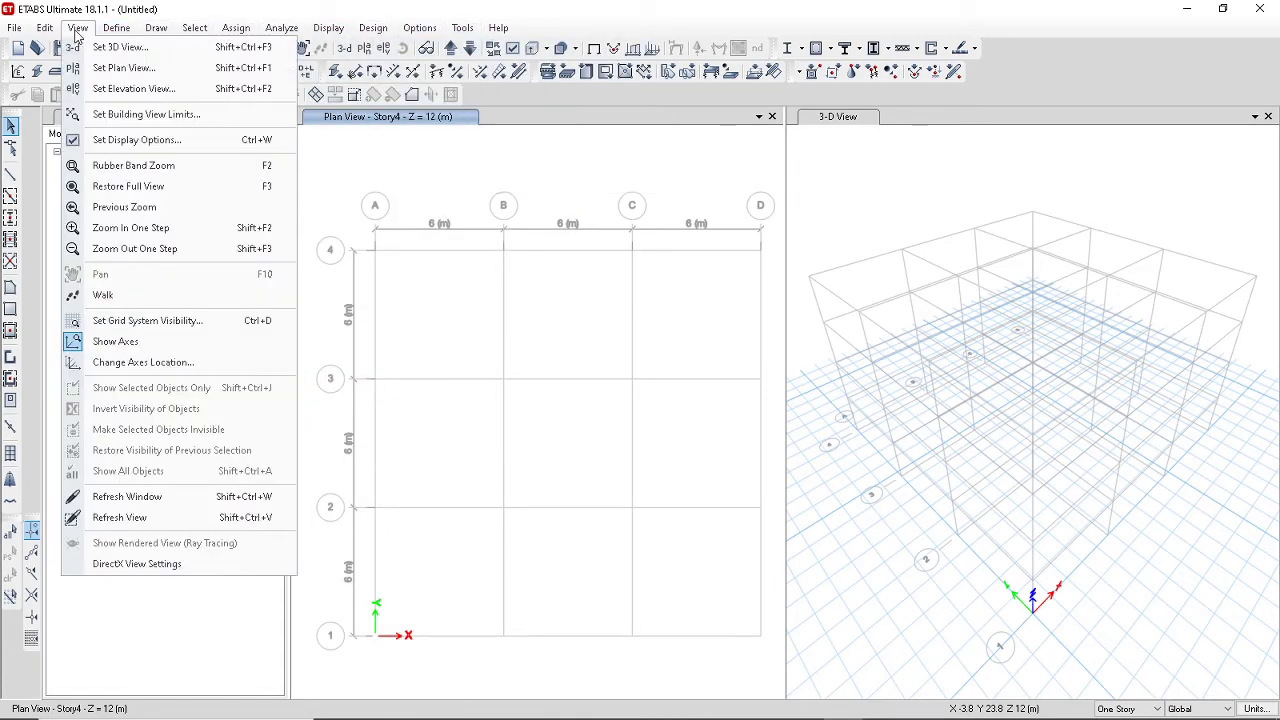
click(330, 181)
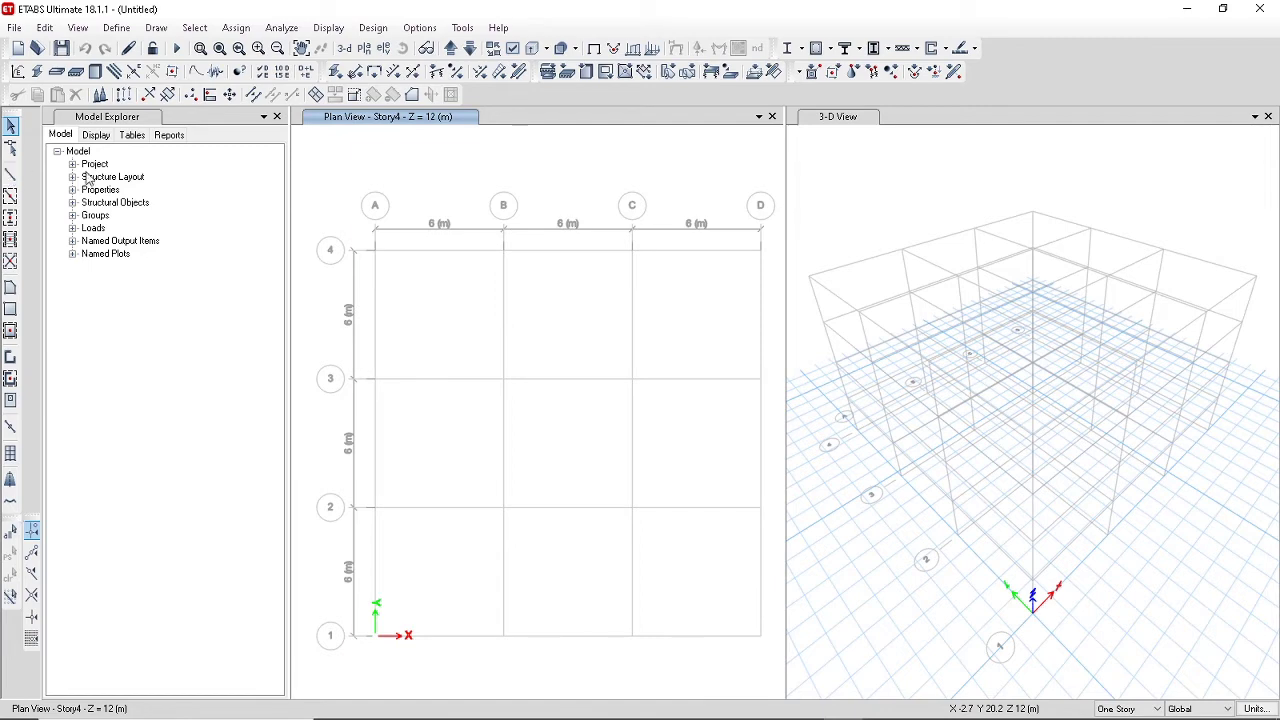
Draw a straight ConcBm beam on the Story4 plan from grid point B-2 to grid point C-2.
click(12, 175)
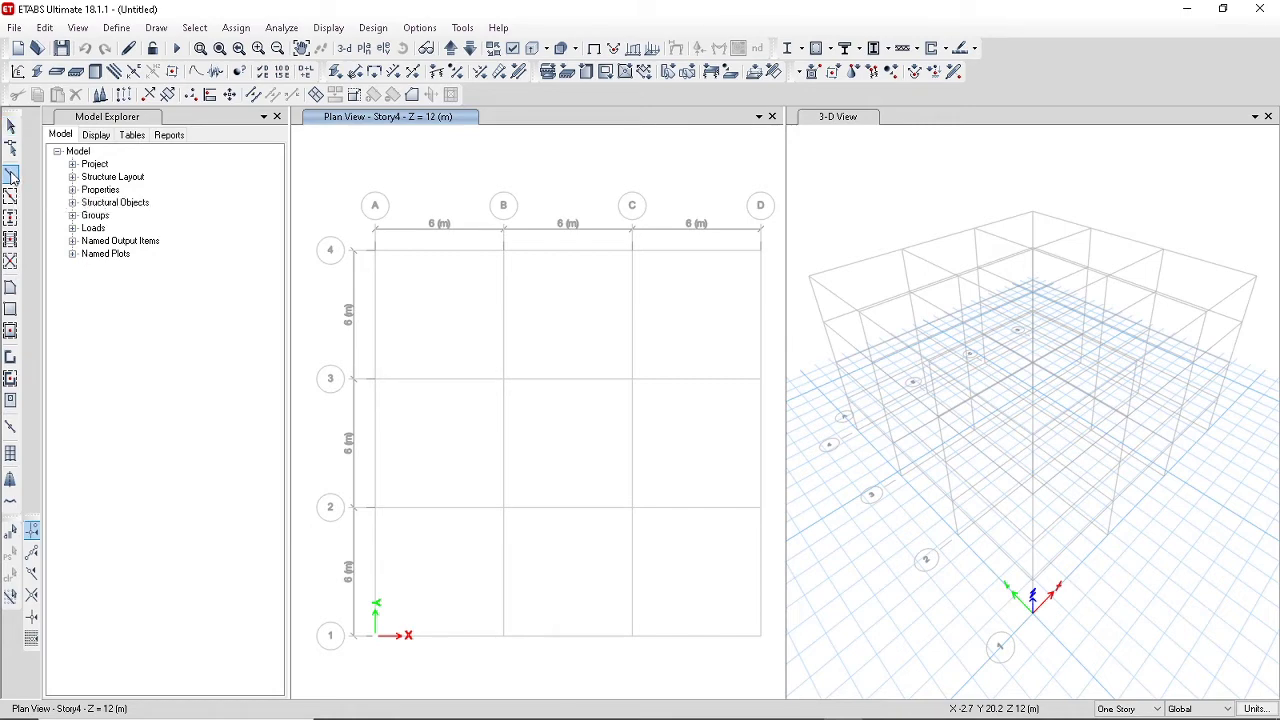
click(504, 509)
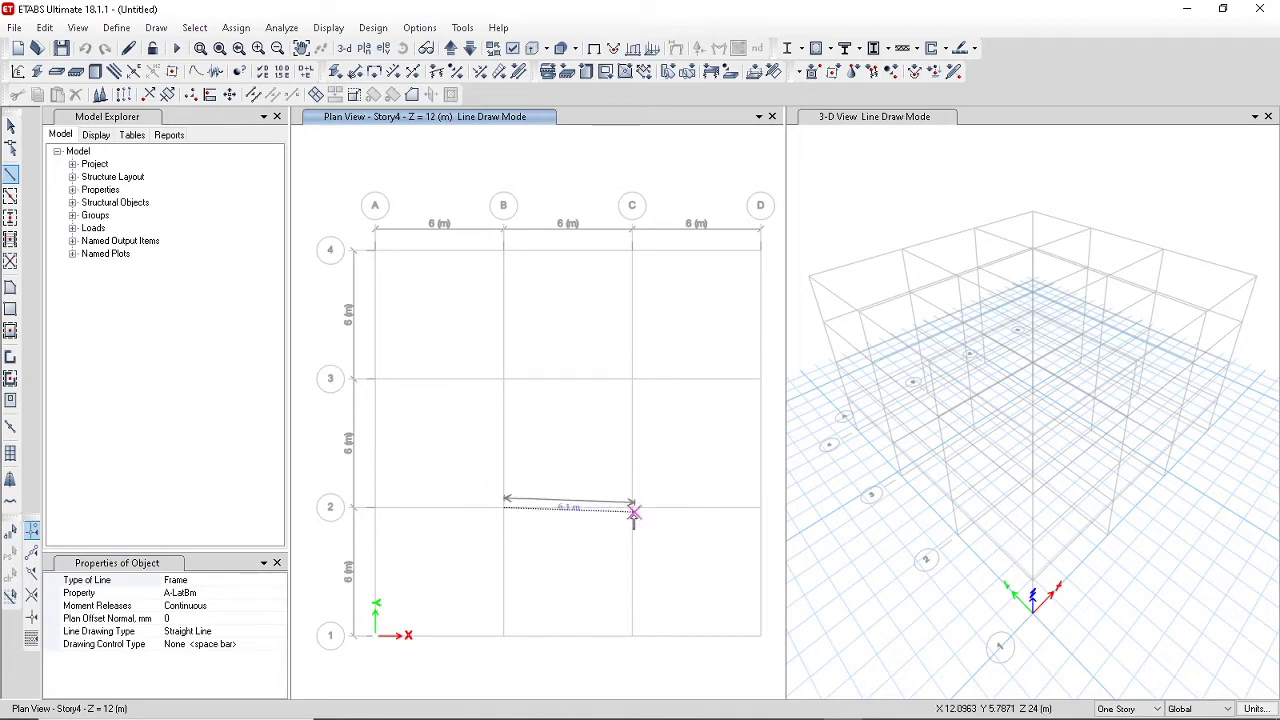
click(205, 594)
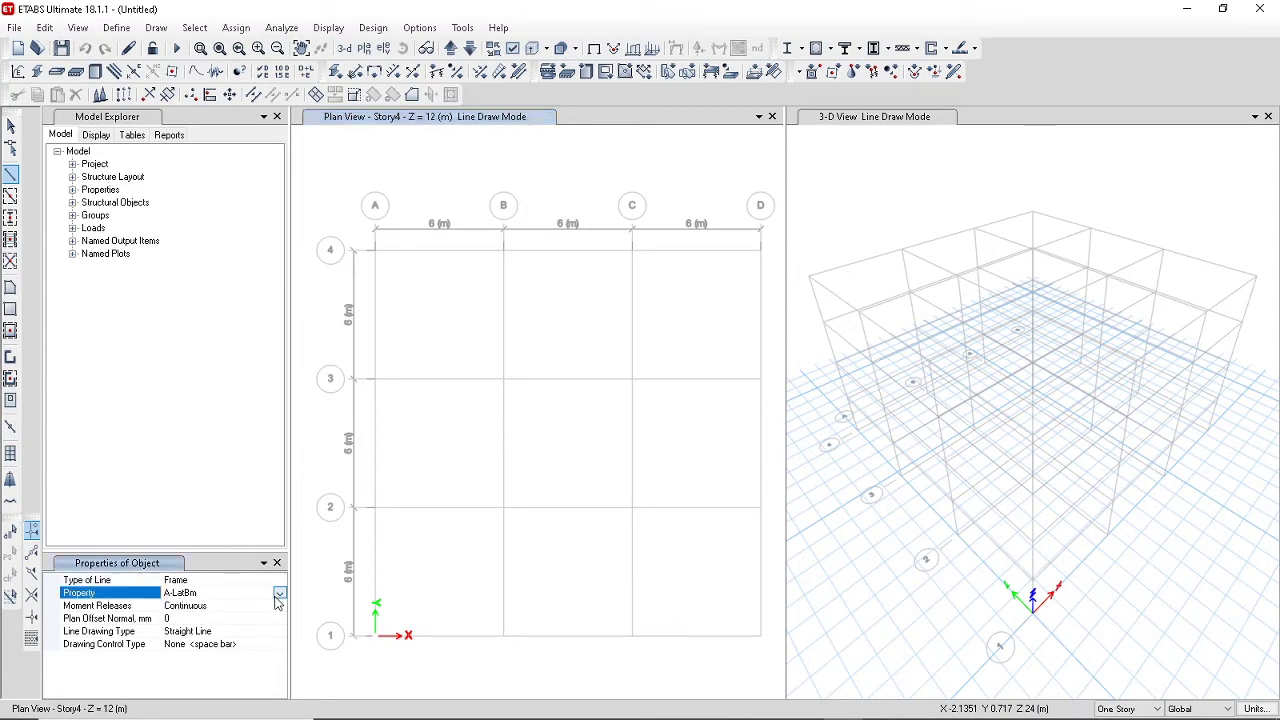
click(280, 594)
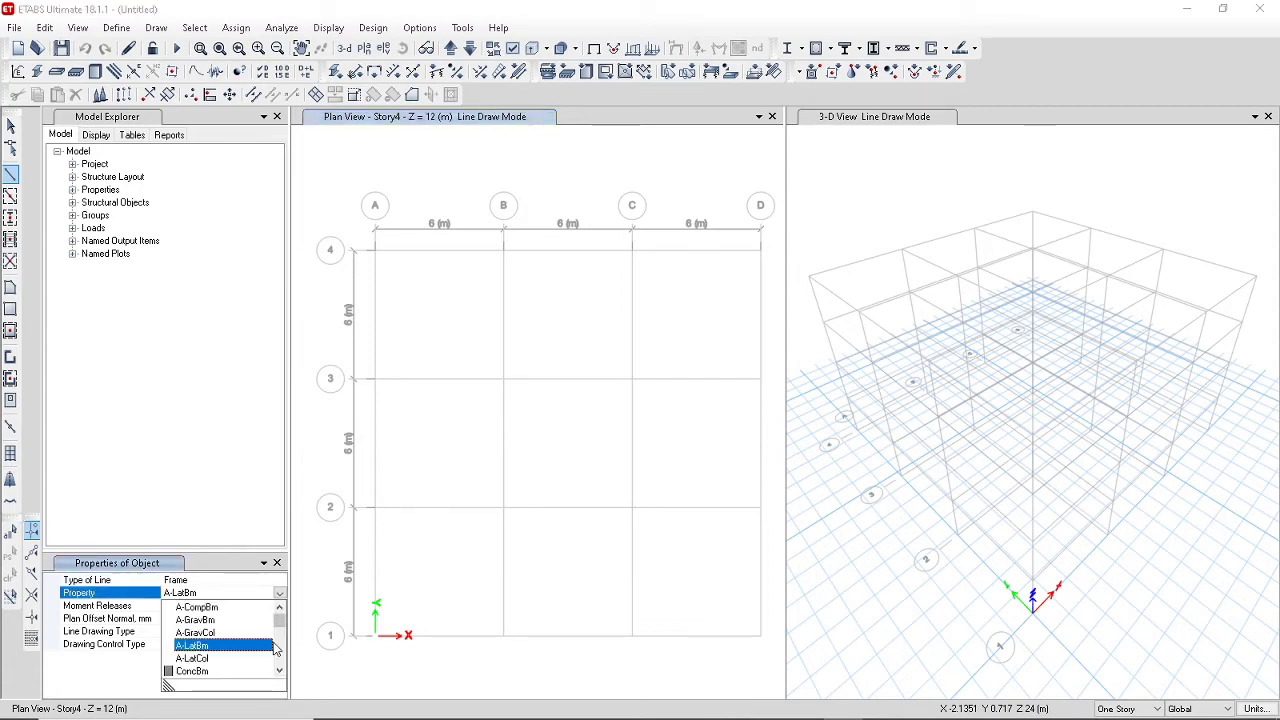
click(193, 671)
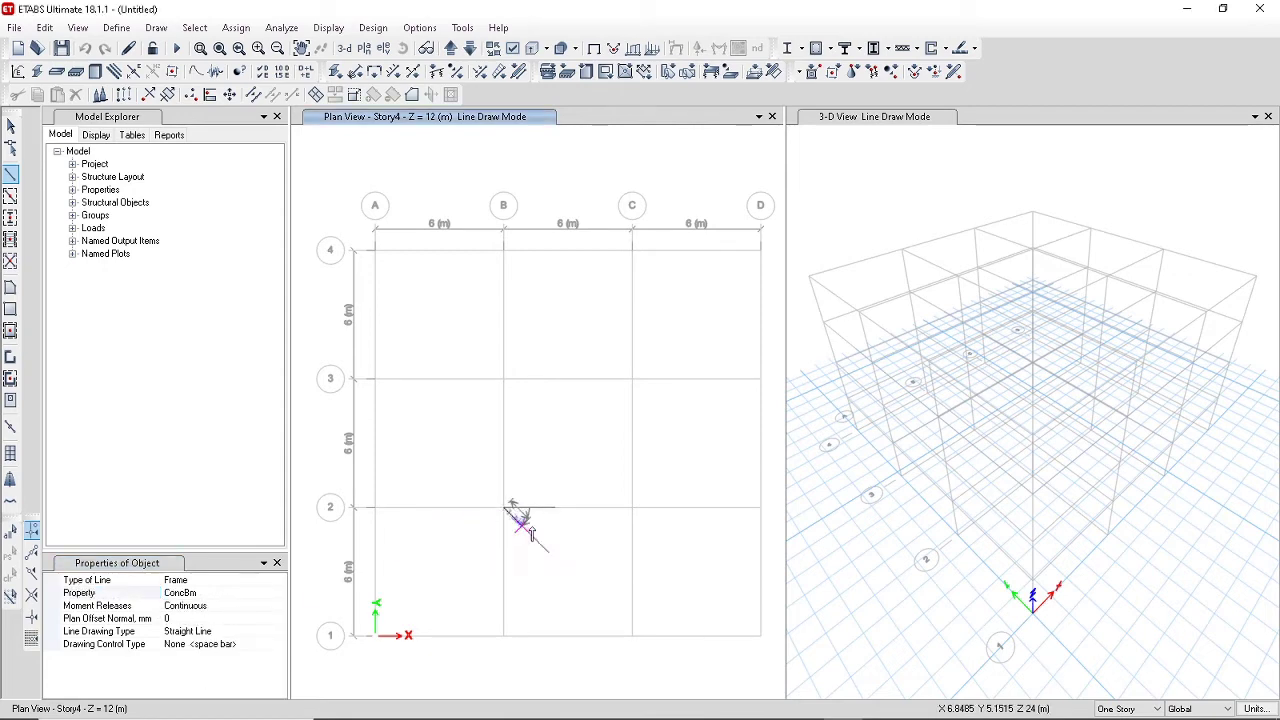
click(505, 508)
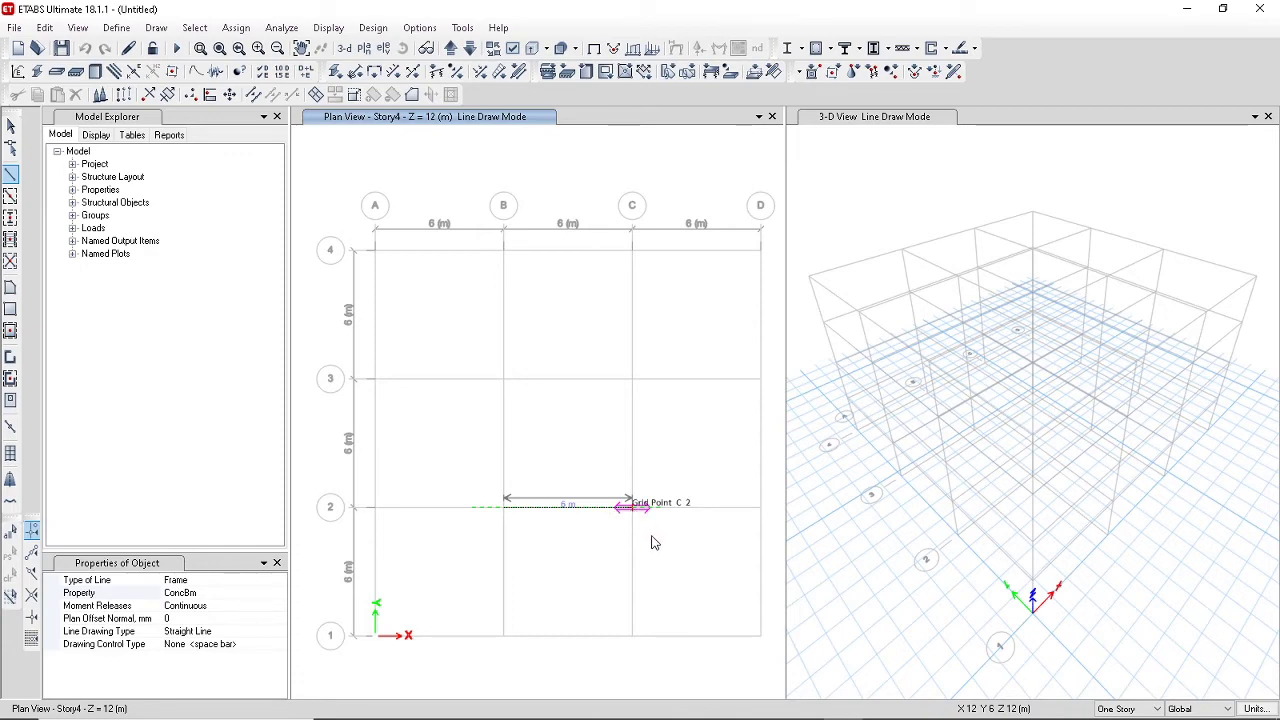
click(660, 538)
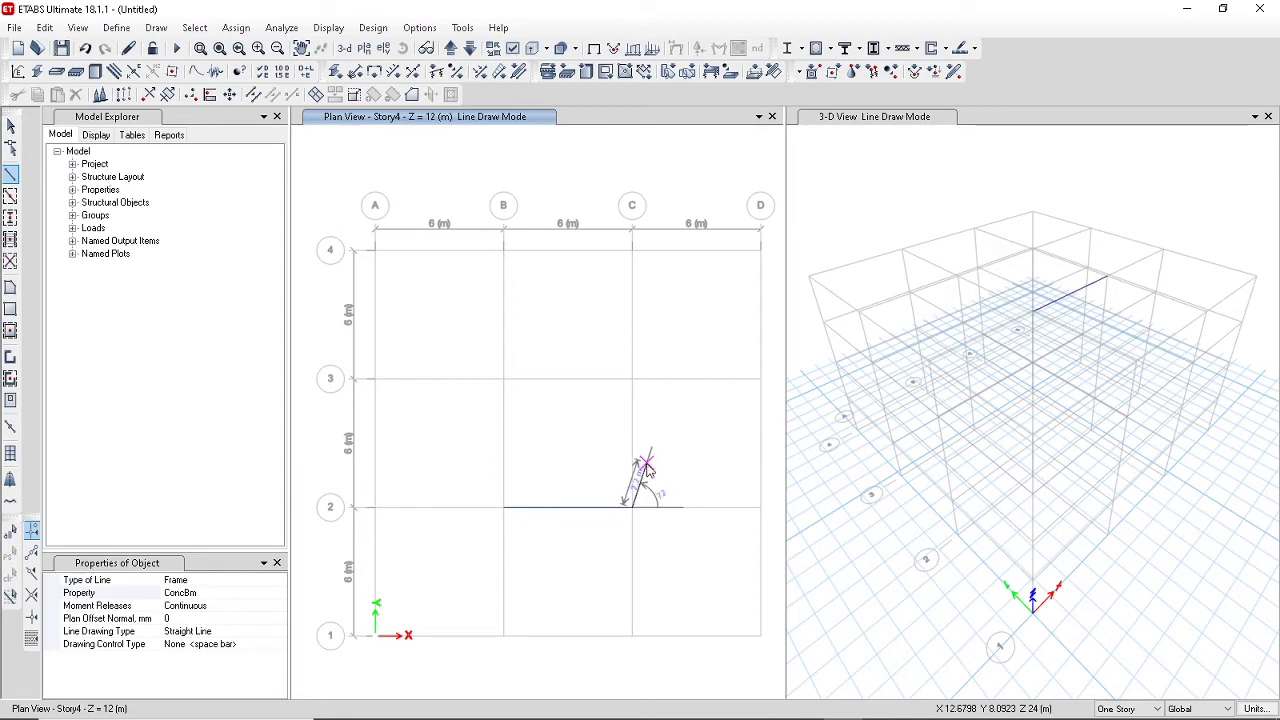
key(Escape)
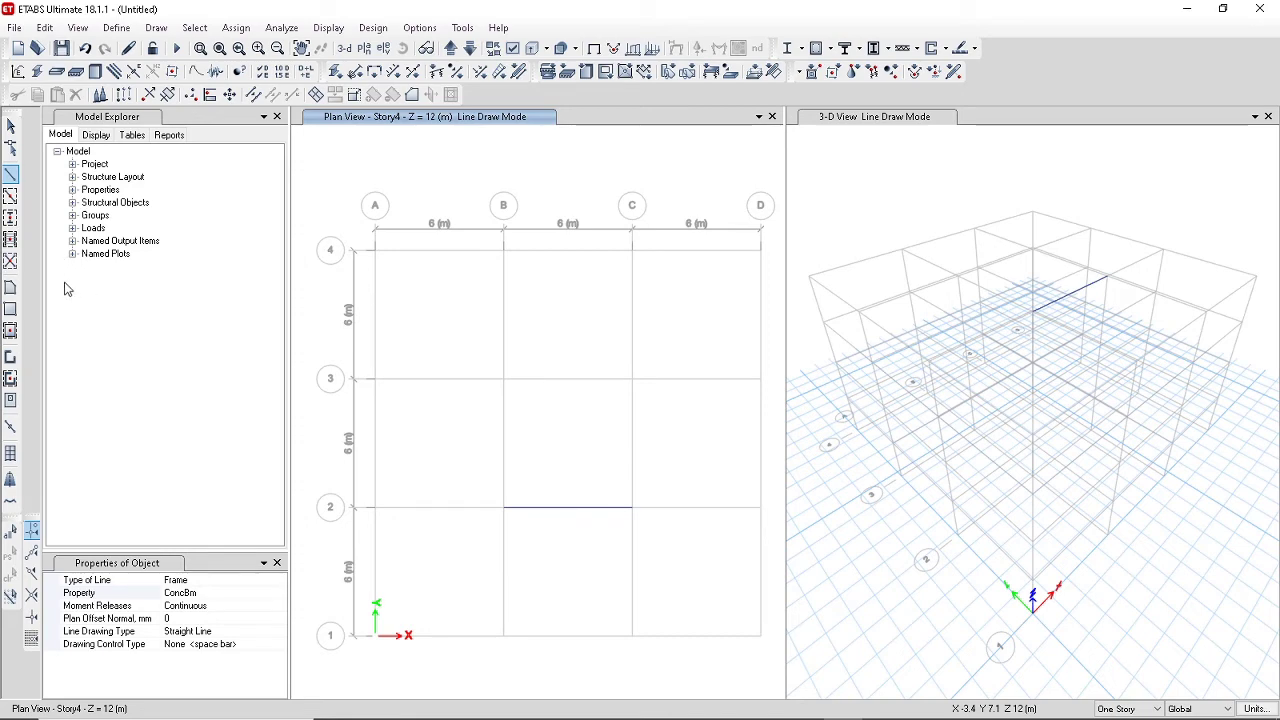
Place ConcCol columns at grid points B-2 and C-2 under the beam's ends with Quick Draw Columns.
click(12, 220)
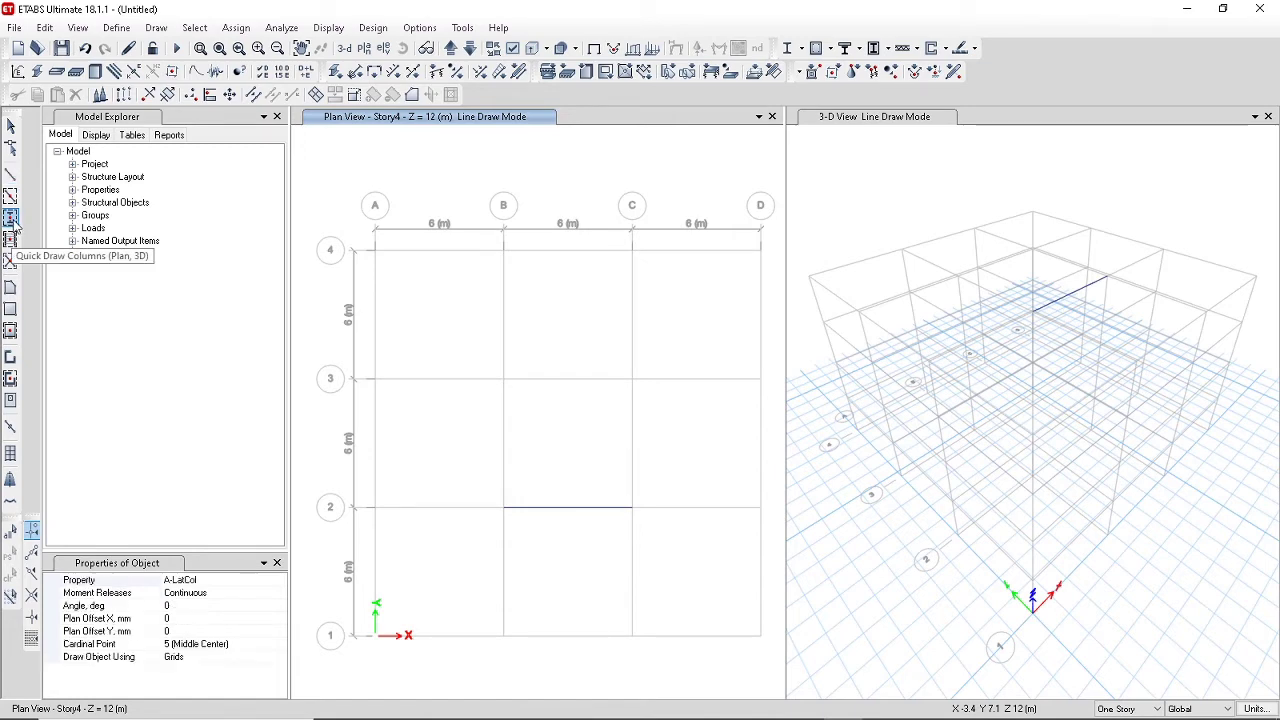
click(226, 580)
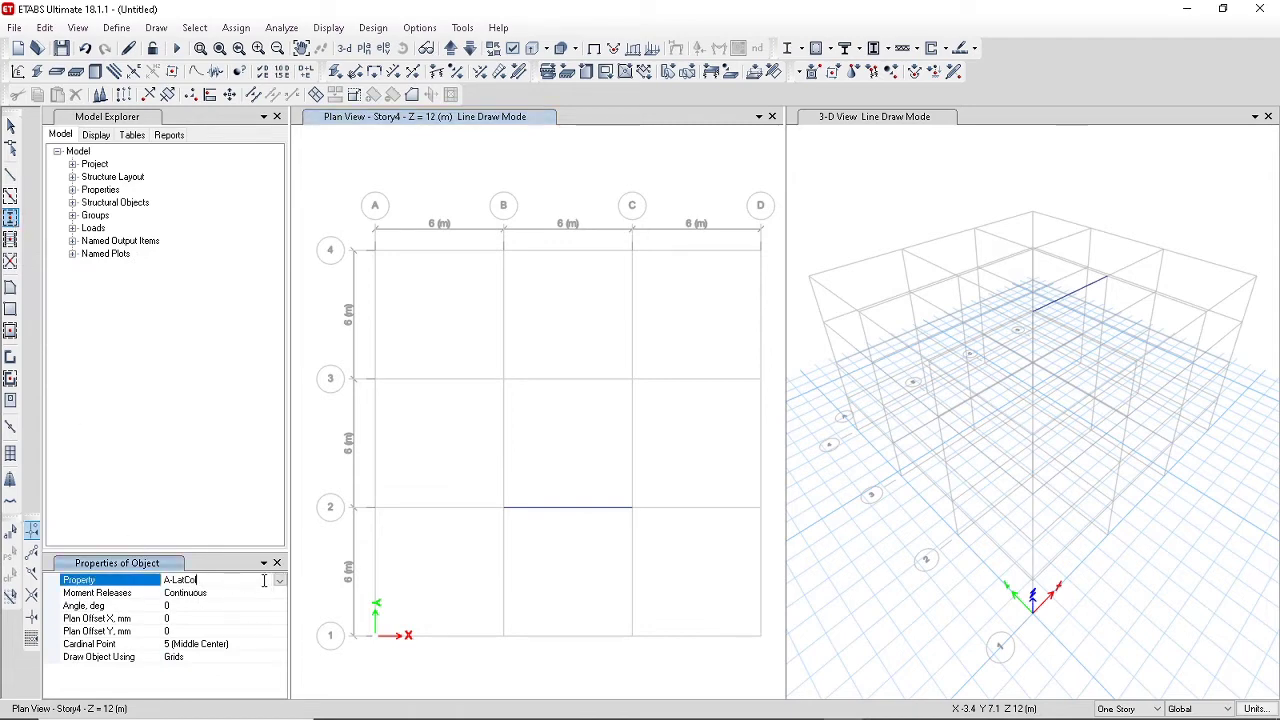
click(280, 581)
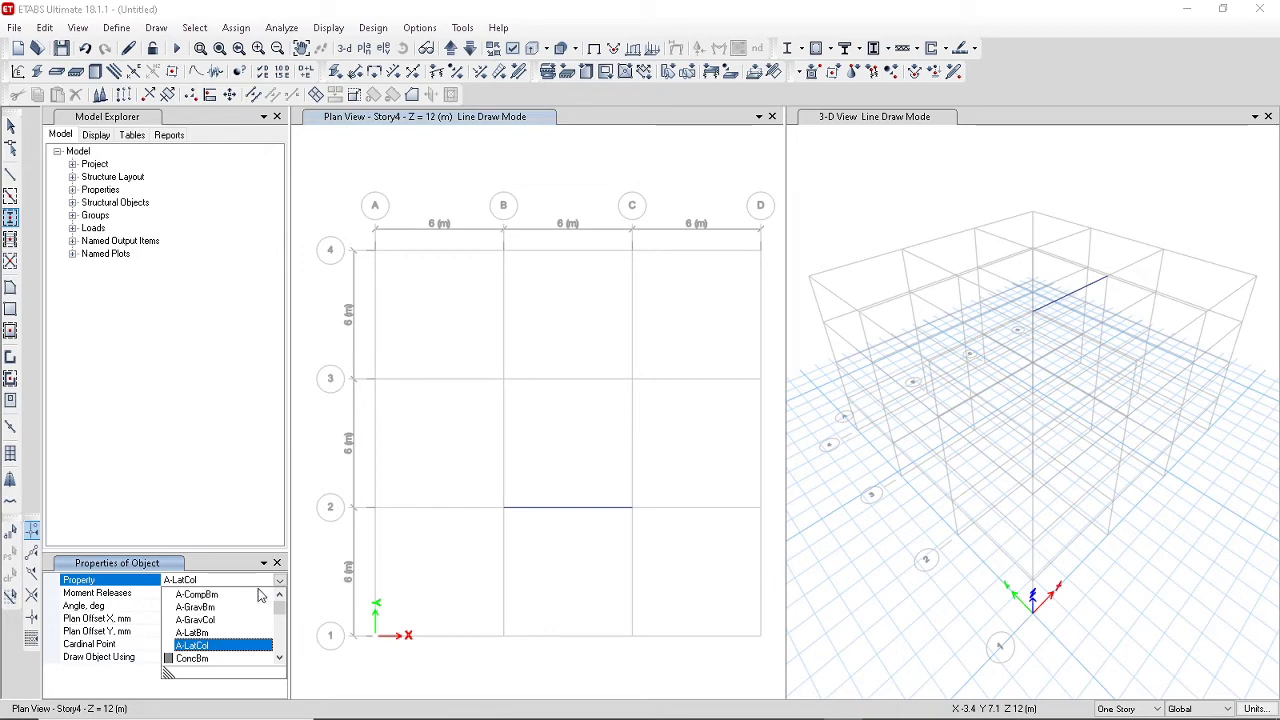
scroll(237, 627, down, 2)
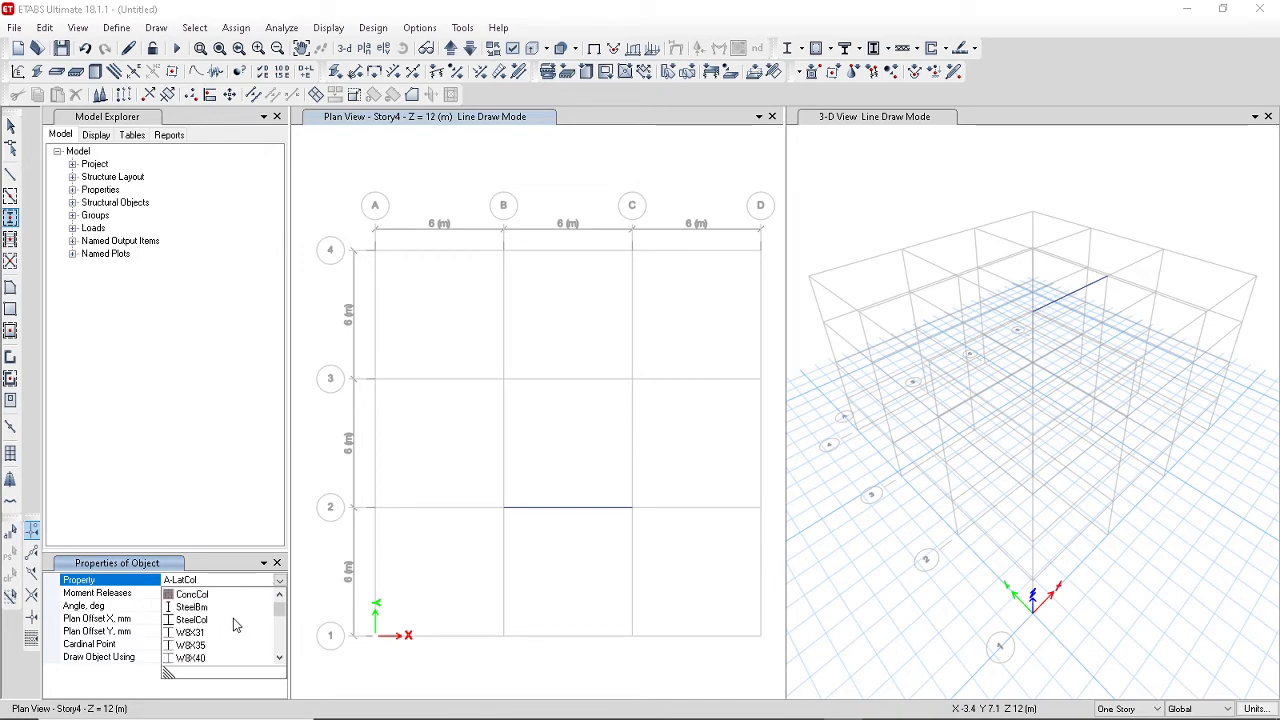
scroll(233, 617, up, 1)
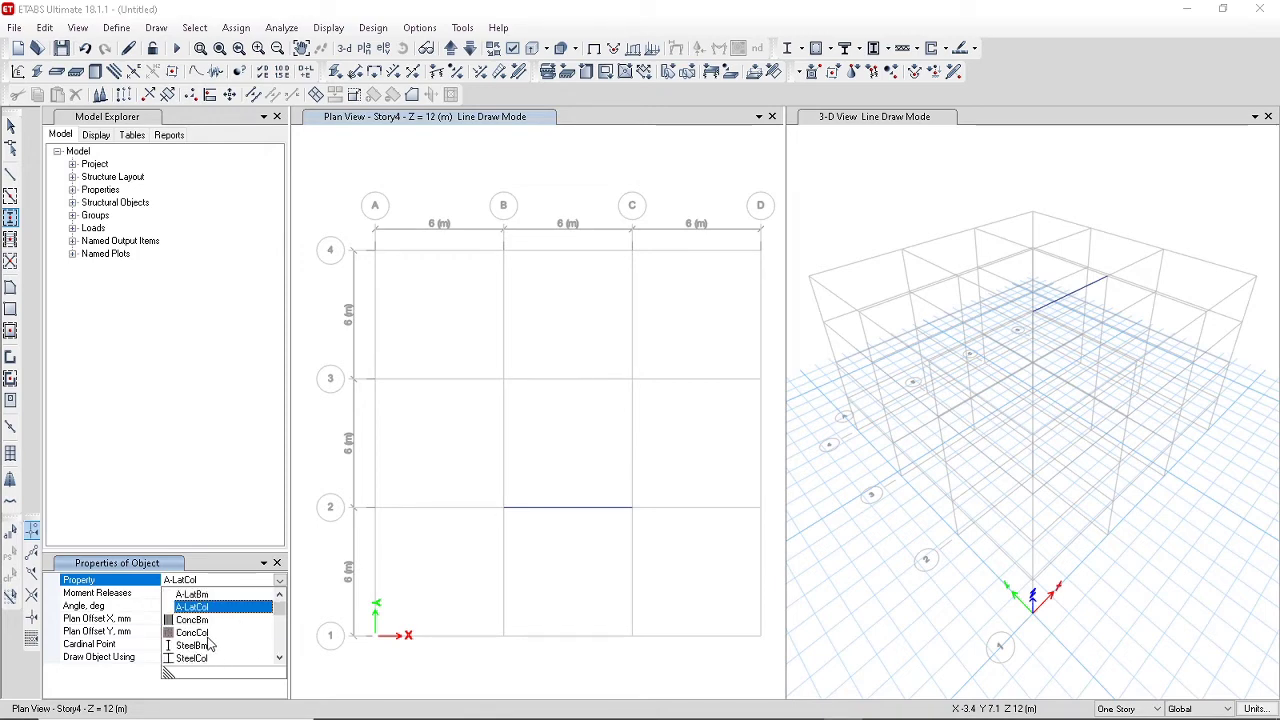
click(205, 633)
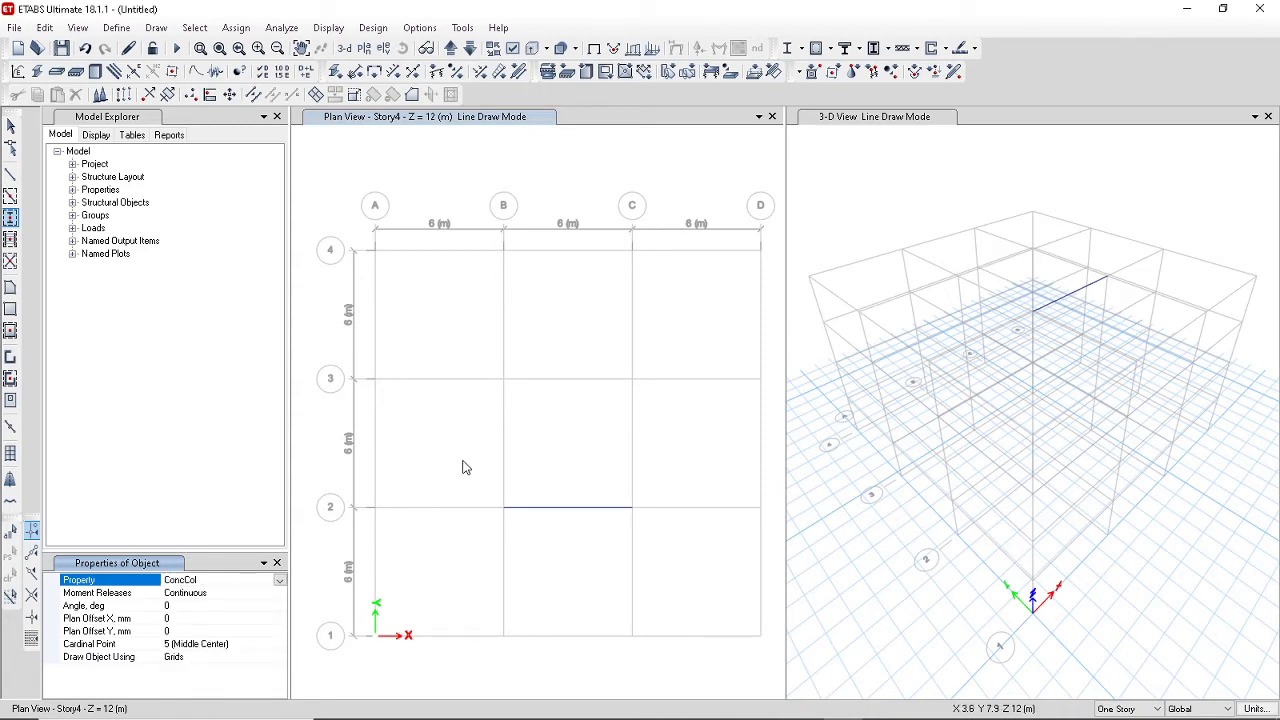
click(502, 511)
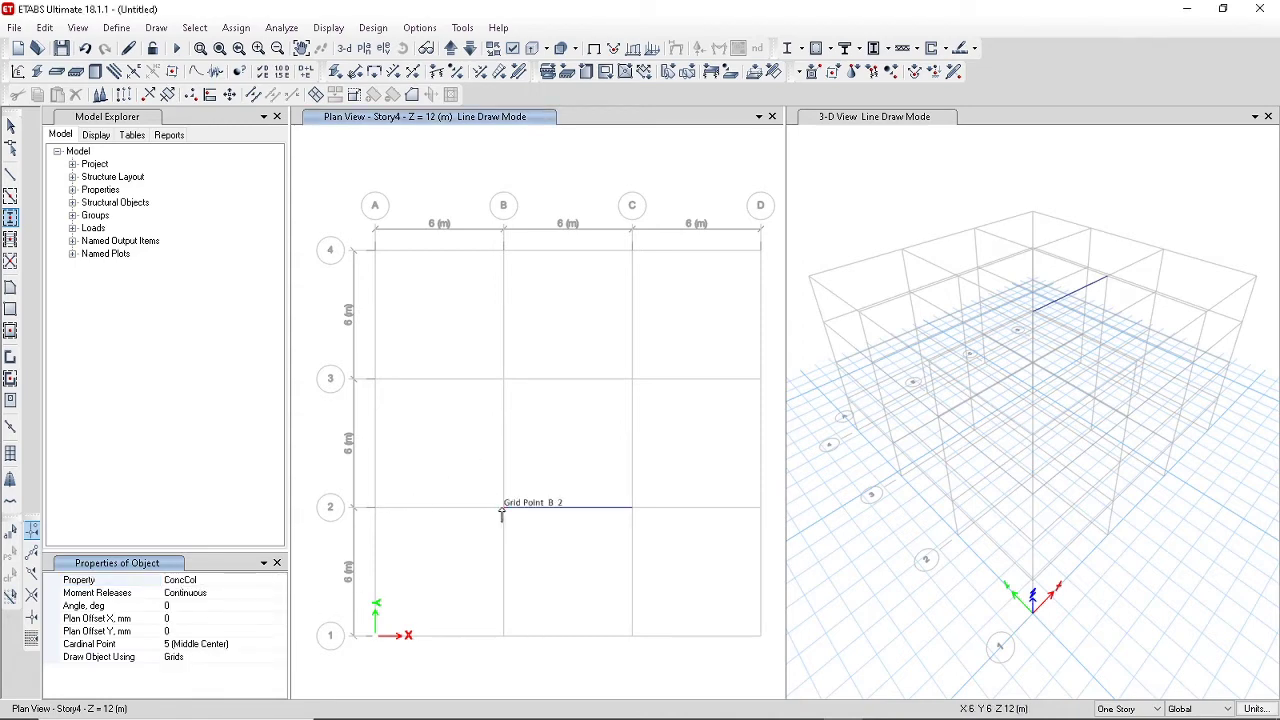
click(632, 508)
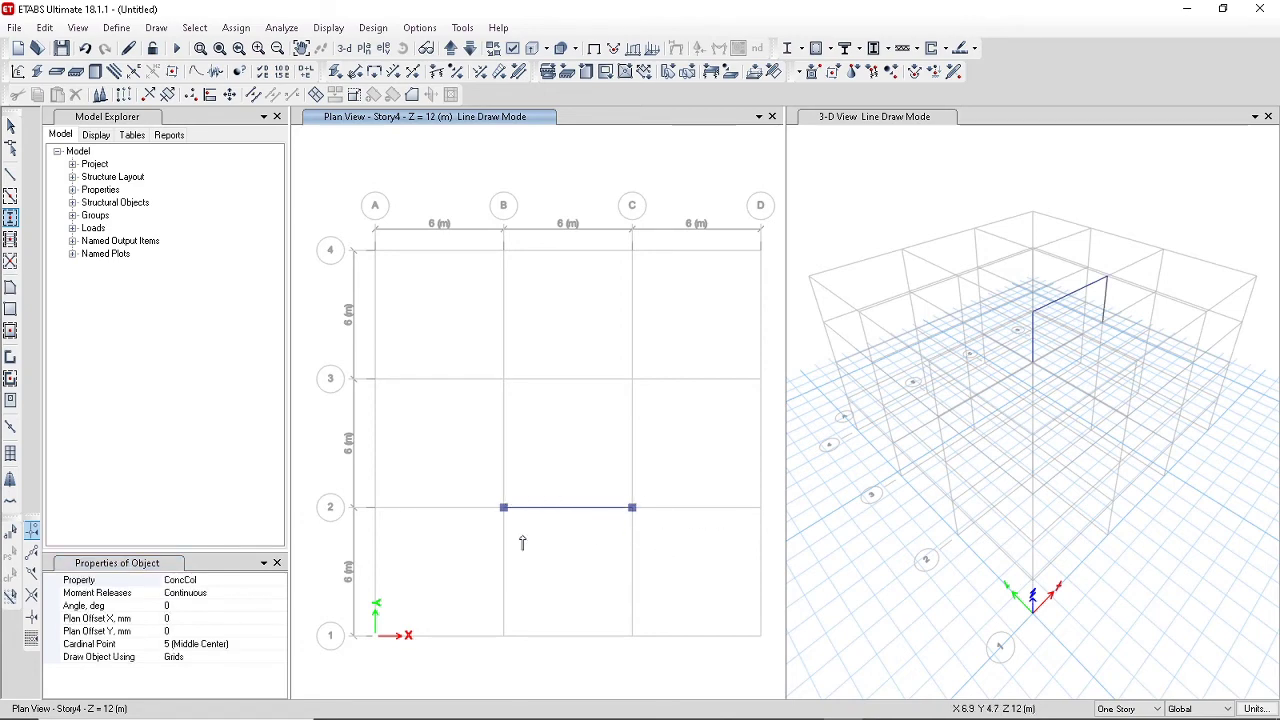
click(278, 564)
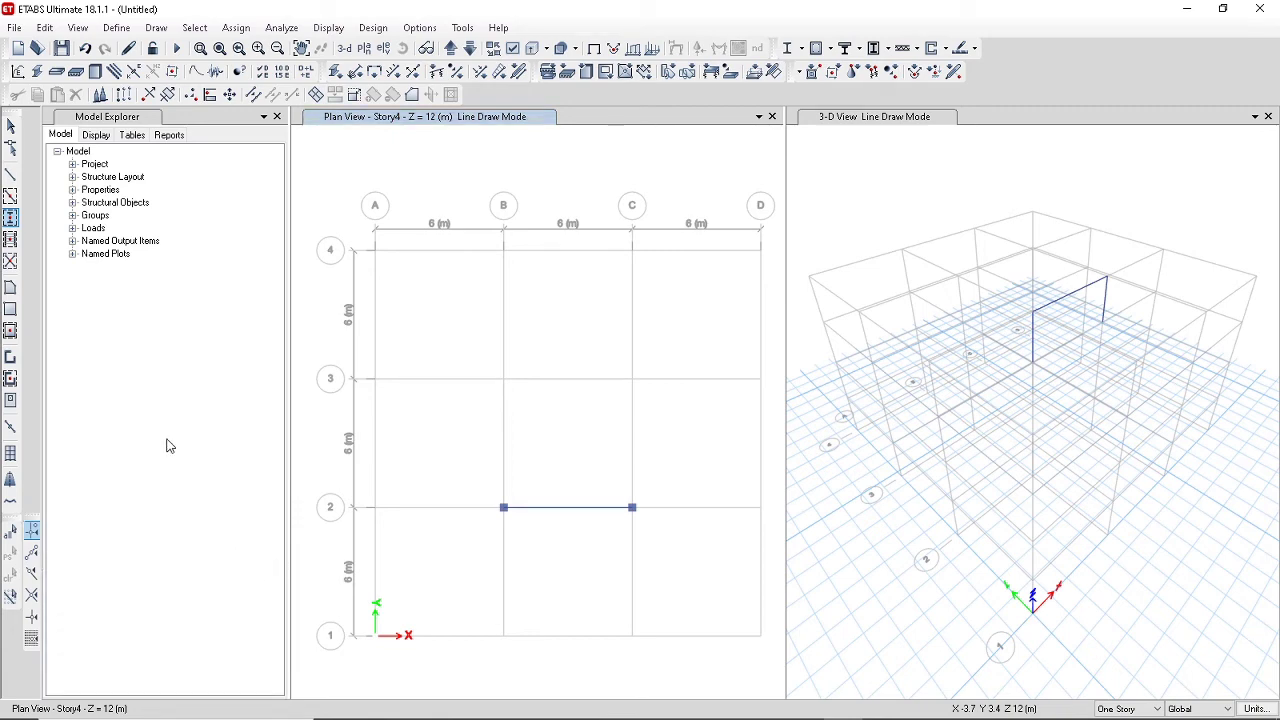
Replicate the Story4 beam and its two columns at B-2 and C-2 onto Story1, deleting the original objects.
click(10, 125)
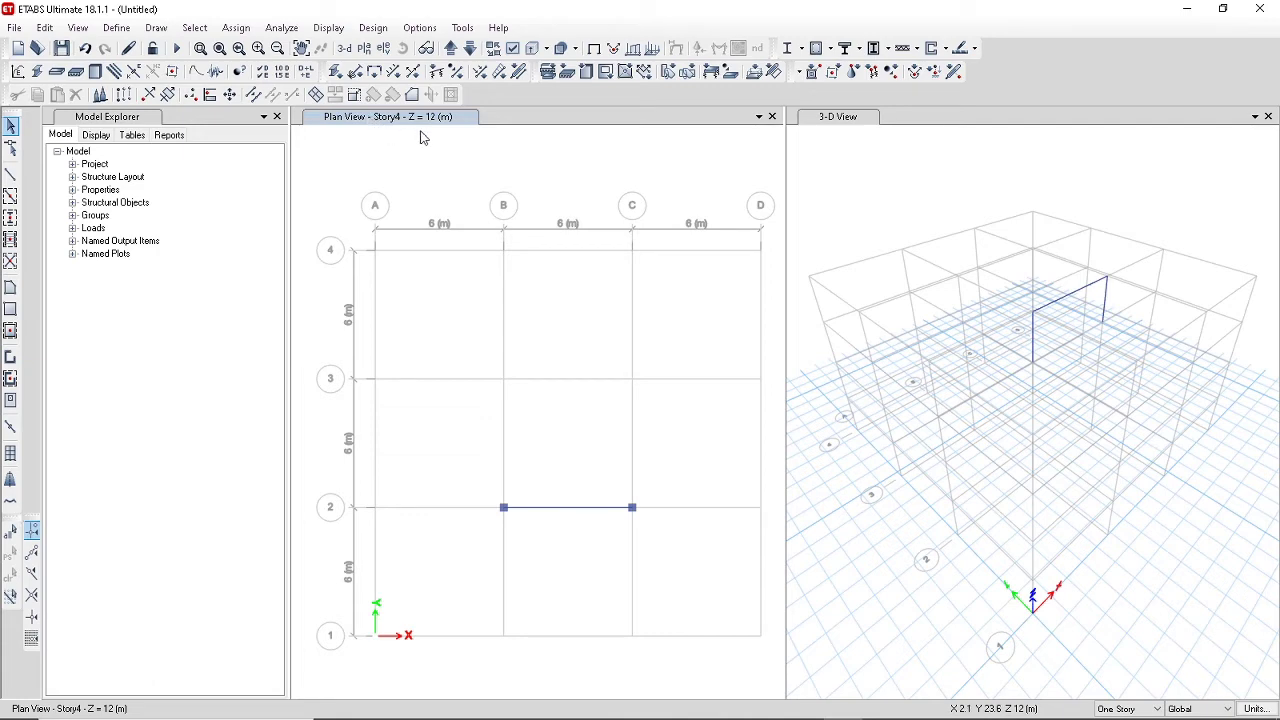
drag(463, 482, 668, 531)
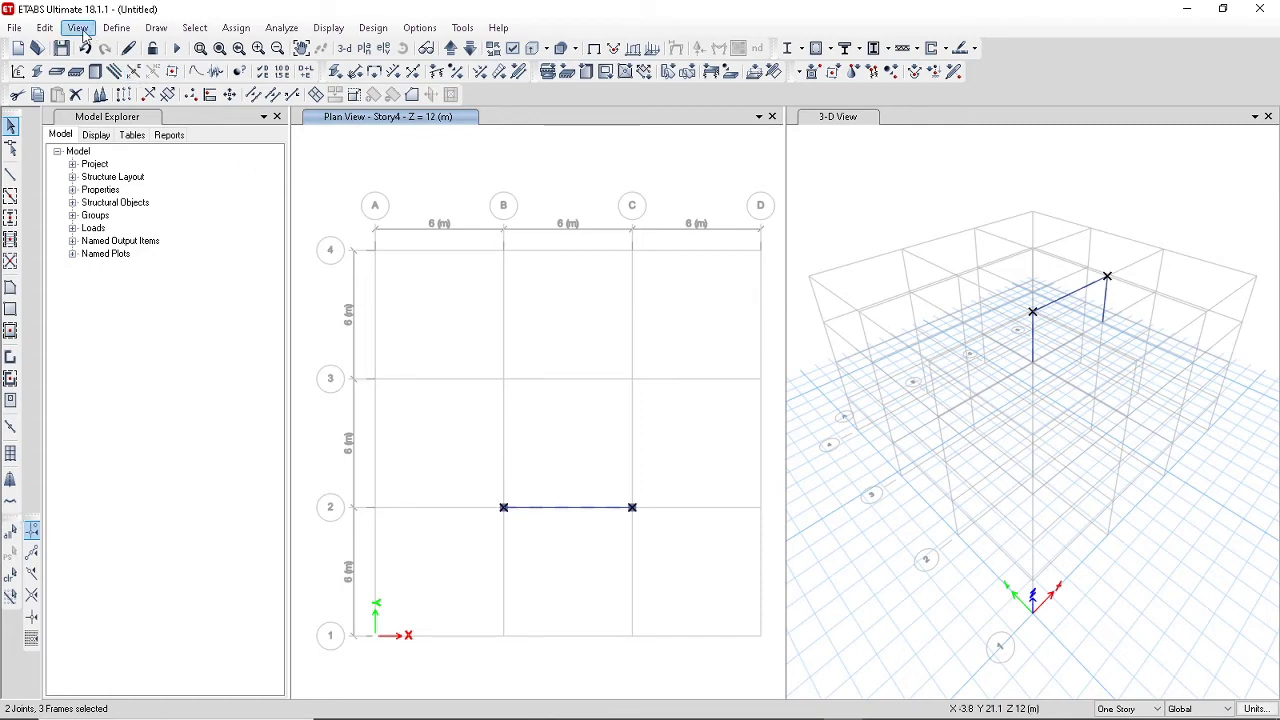
click(45, 30)
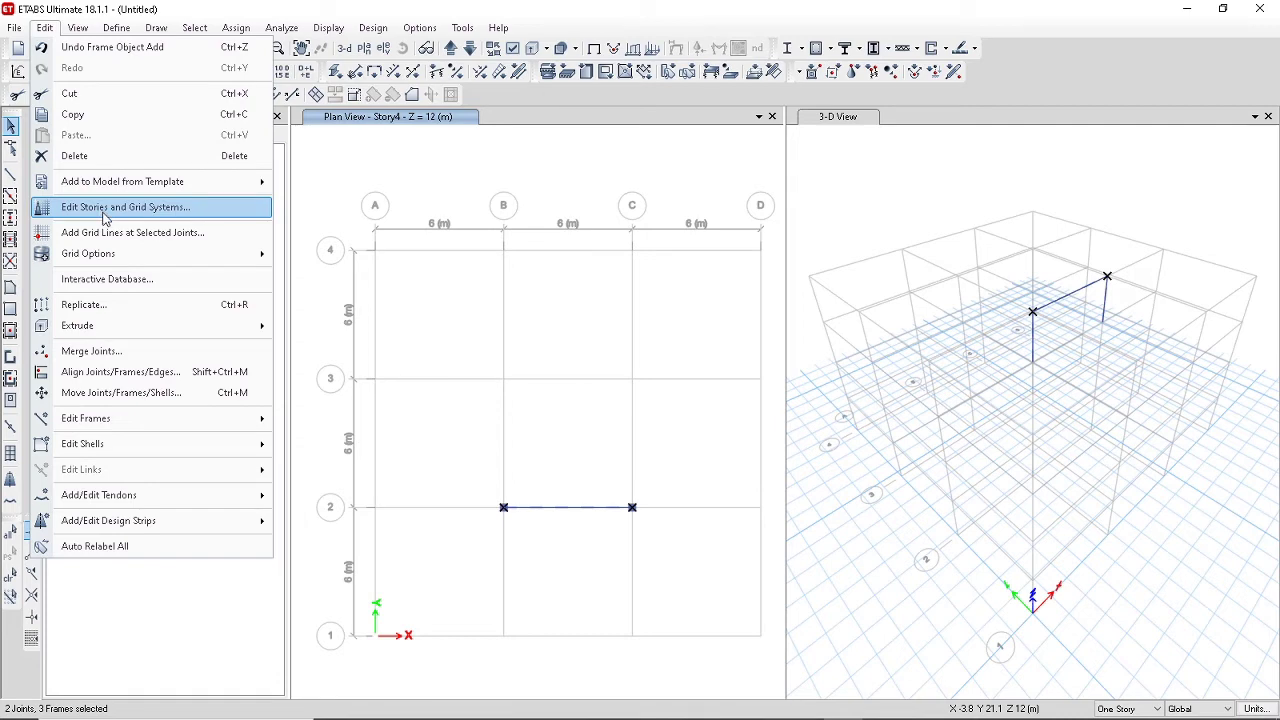
click(117, 305)
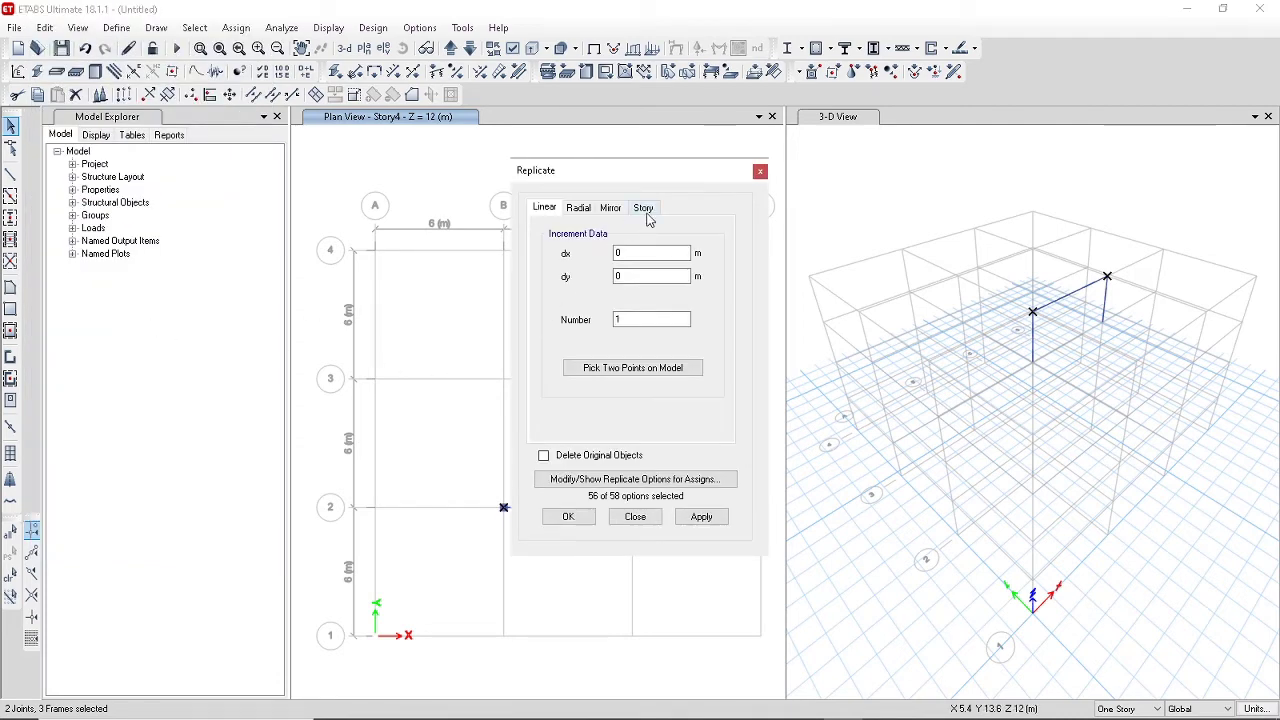
click(643, 207)
click(578, 286)
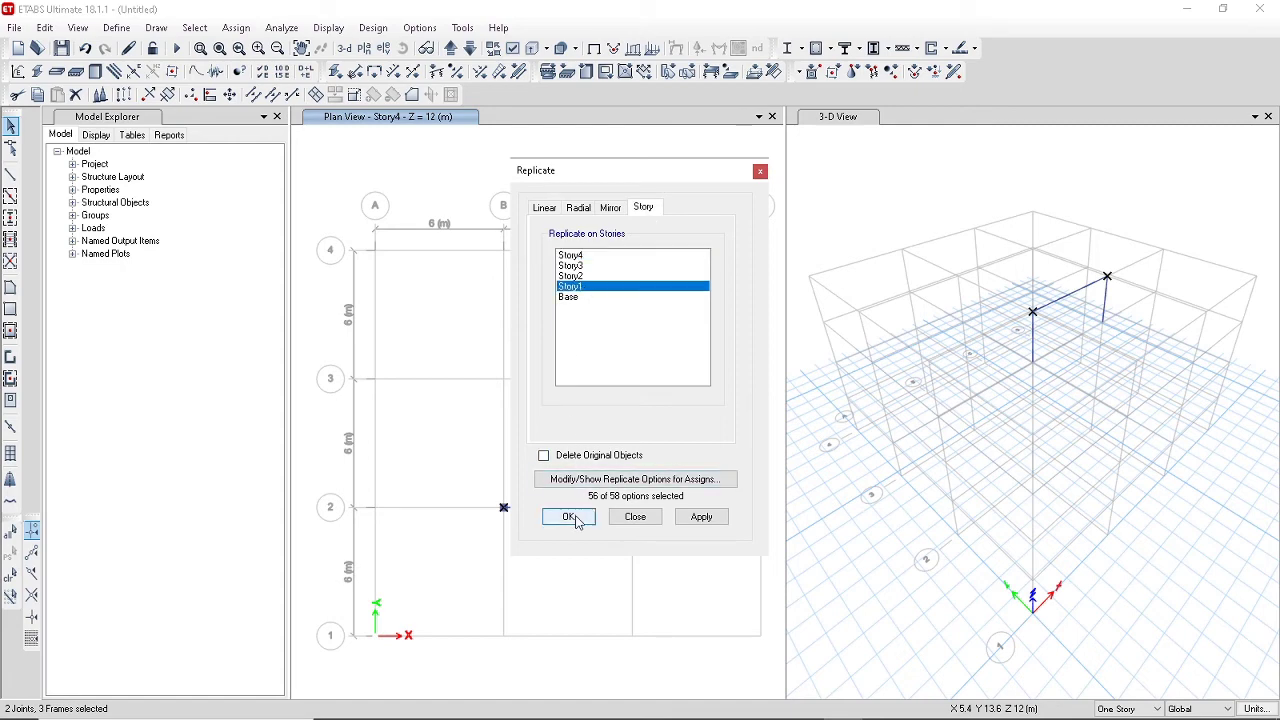
click(543, 456)
click(567, 519)
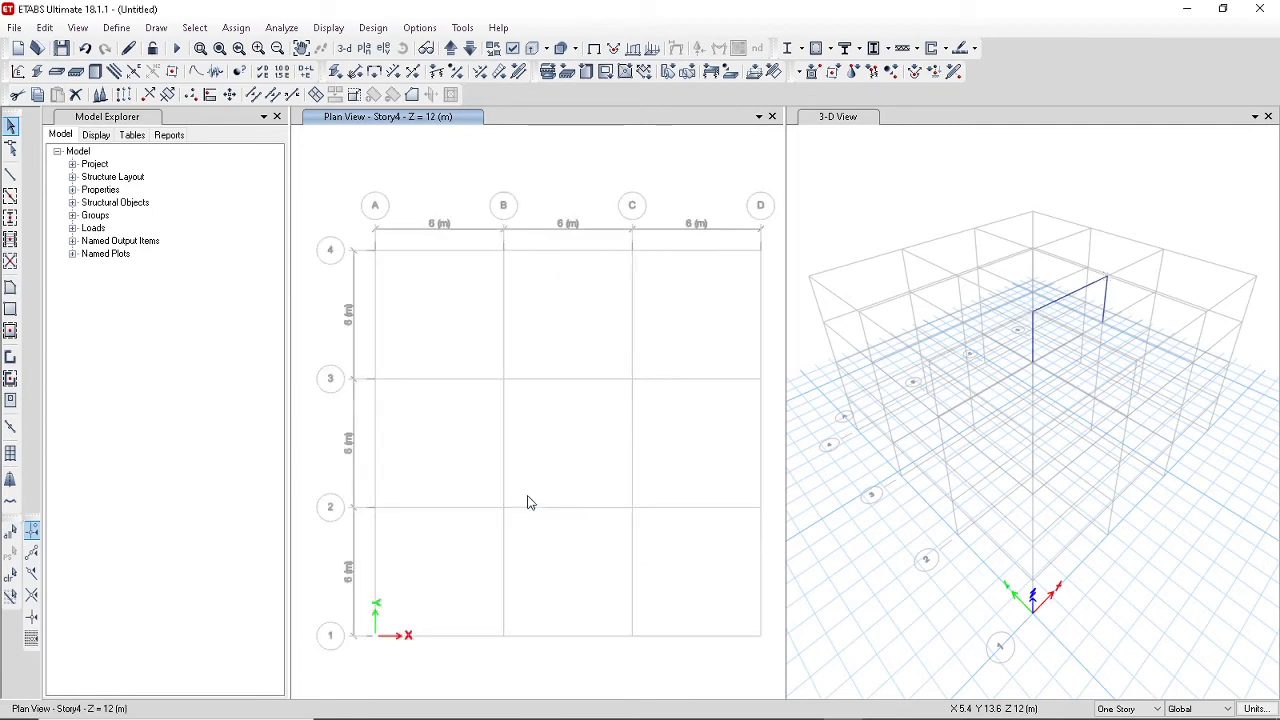
Step the plan view down through the stories to Base and back up to Story1.
click(474, 54)
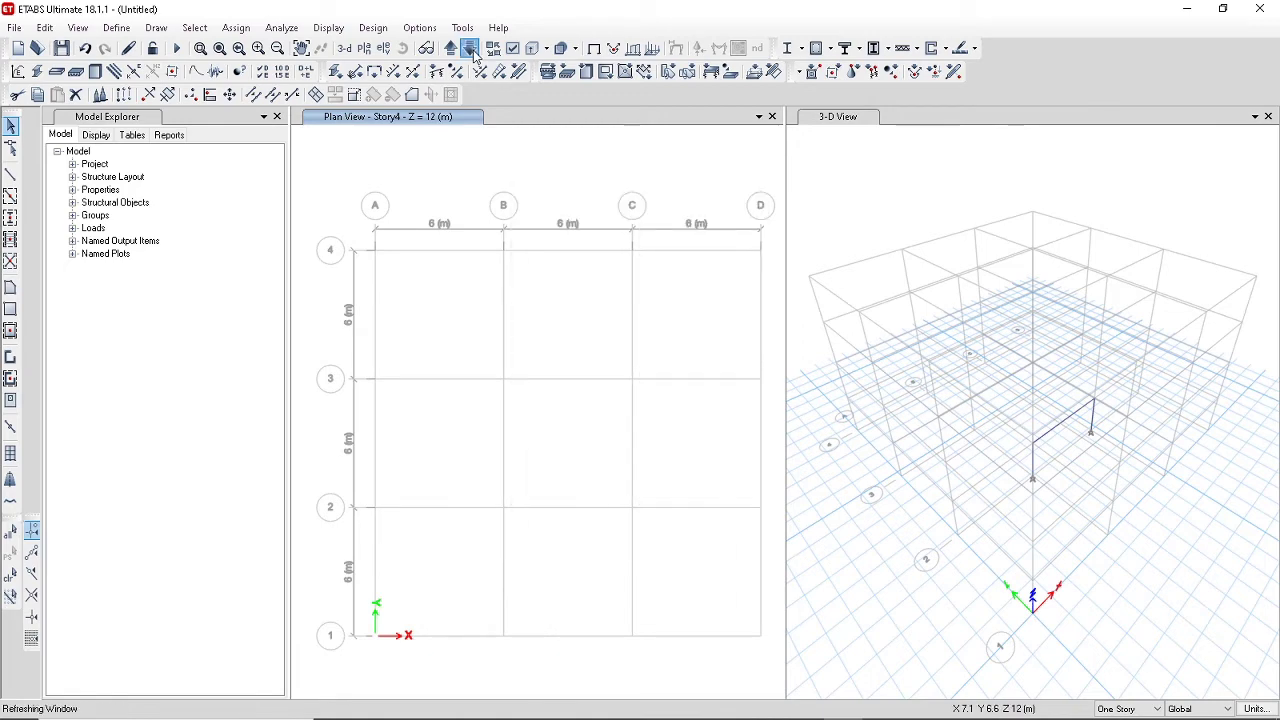
click(474, 54)
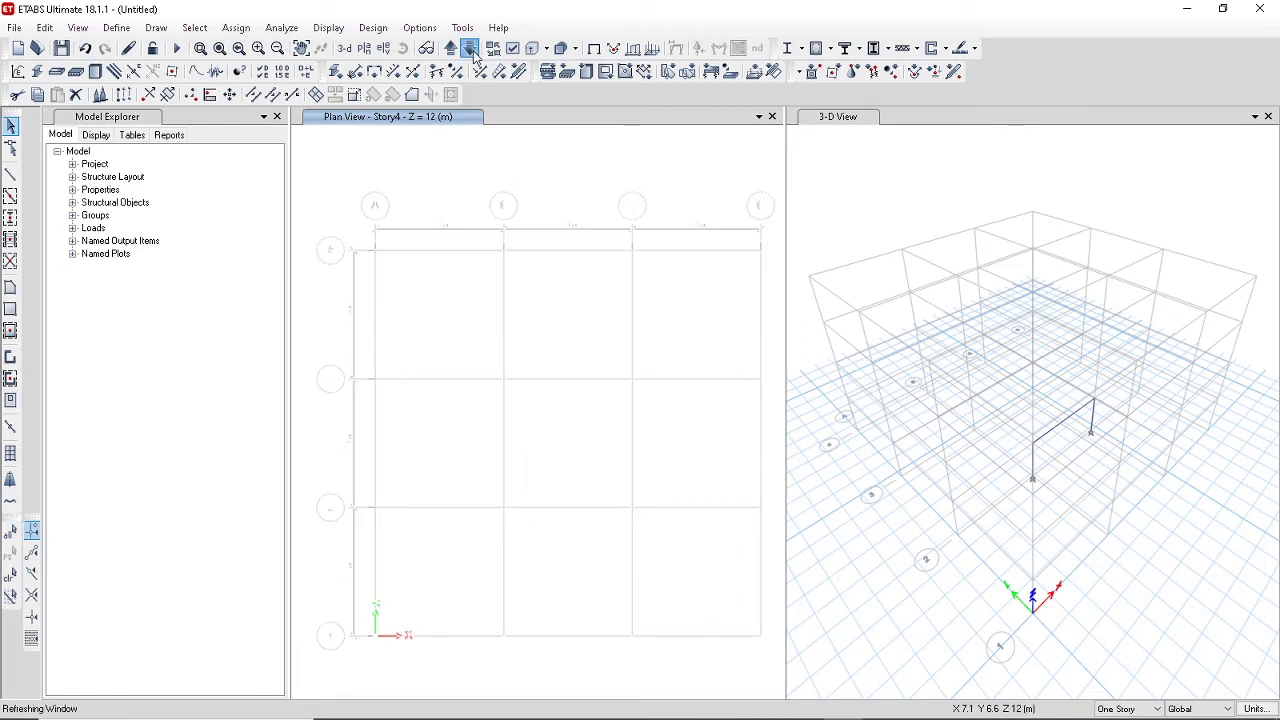
click(474, 54)
click(469, 55)
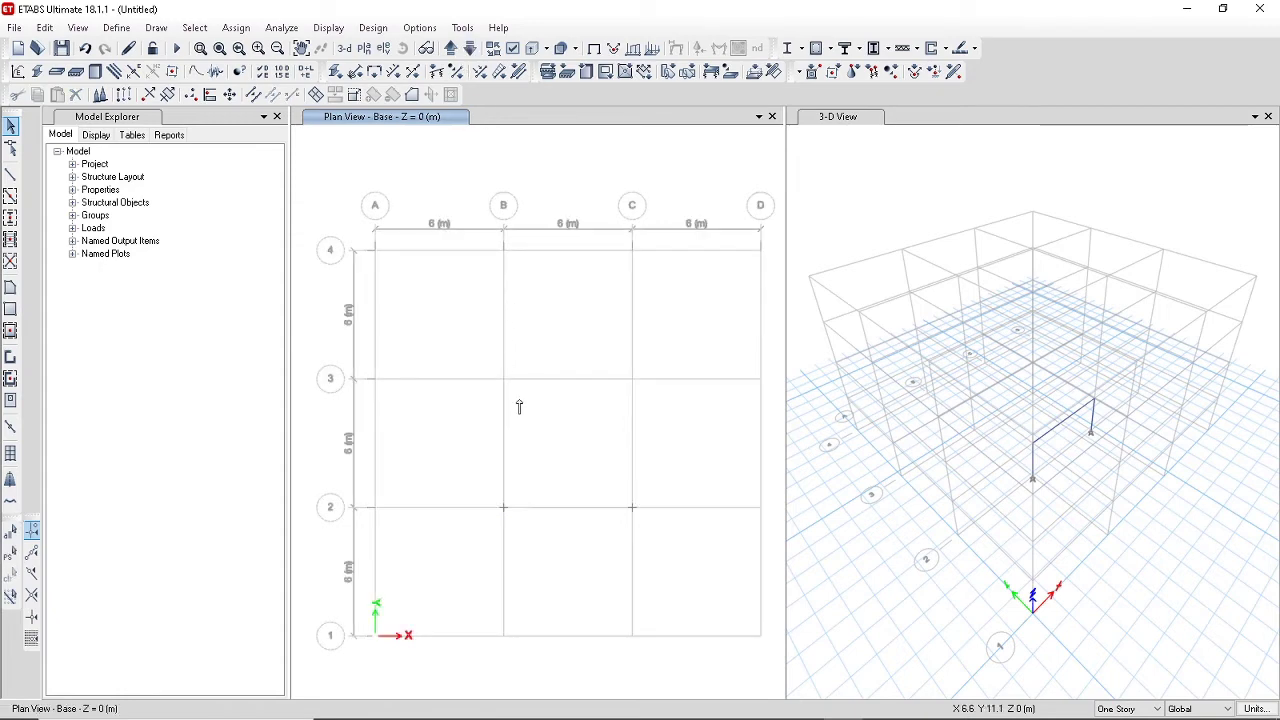
click(450, 48)
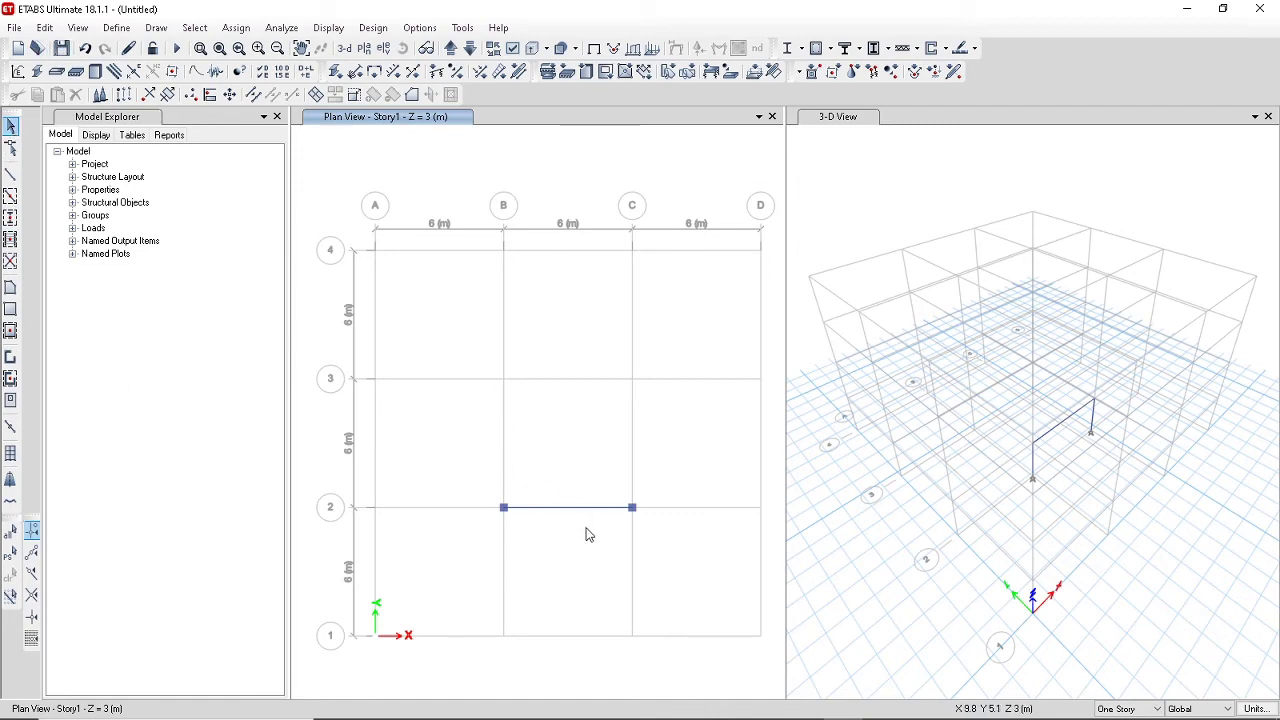
Replicate the Story1 beam between B-2 and C-2 linearly once with dy 3 m, keeping the original beam.
click(565, 502)
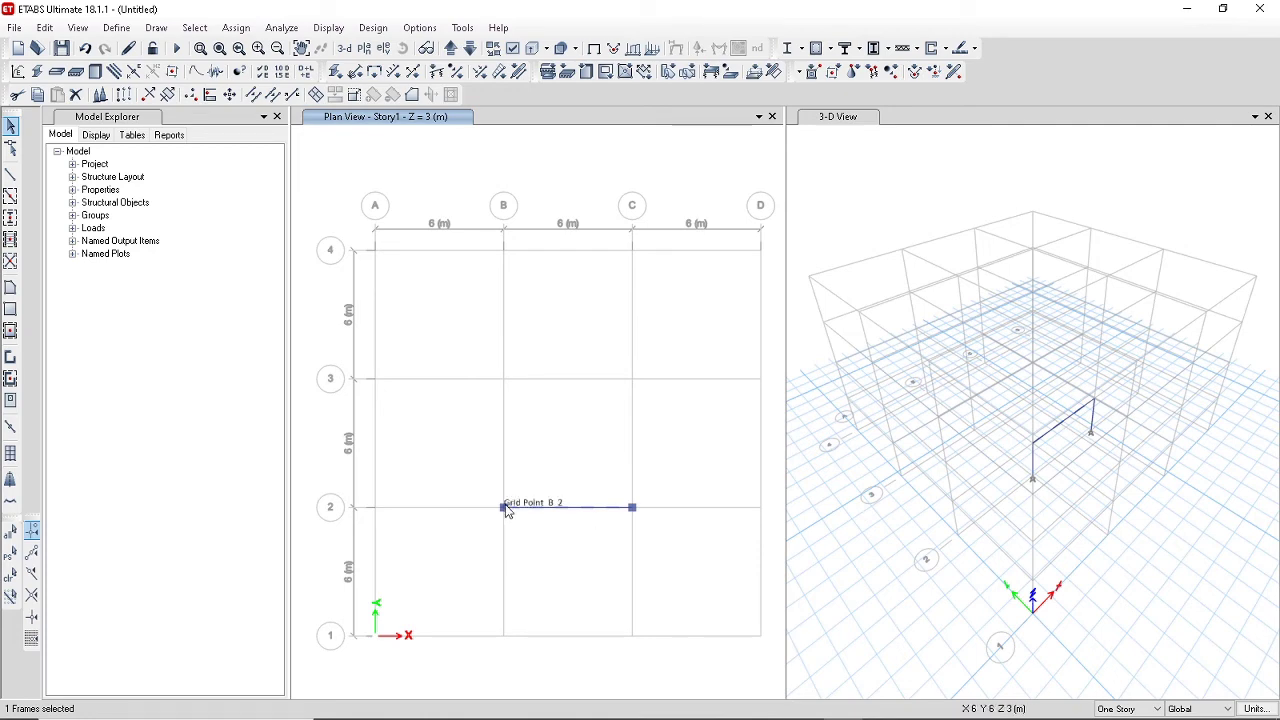
click(45, 27)
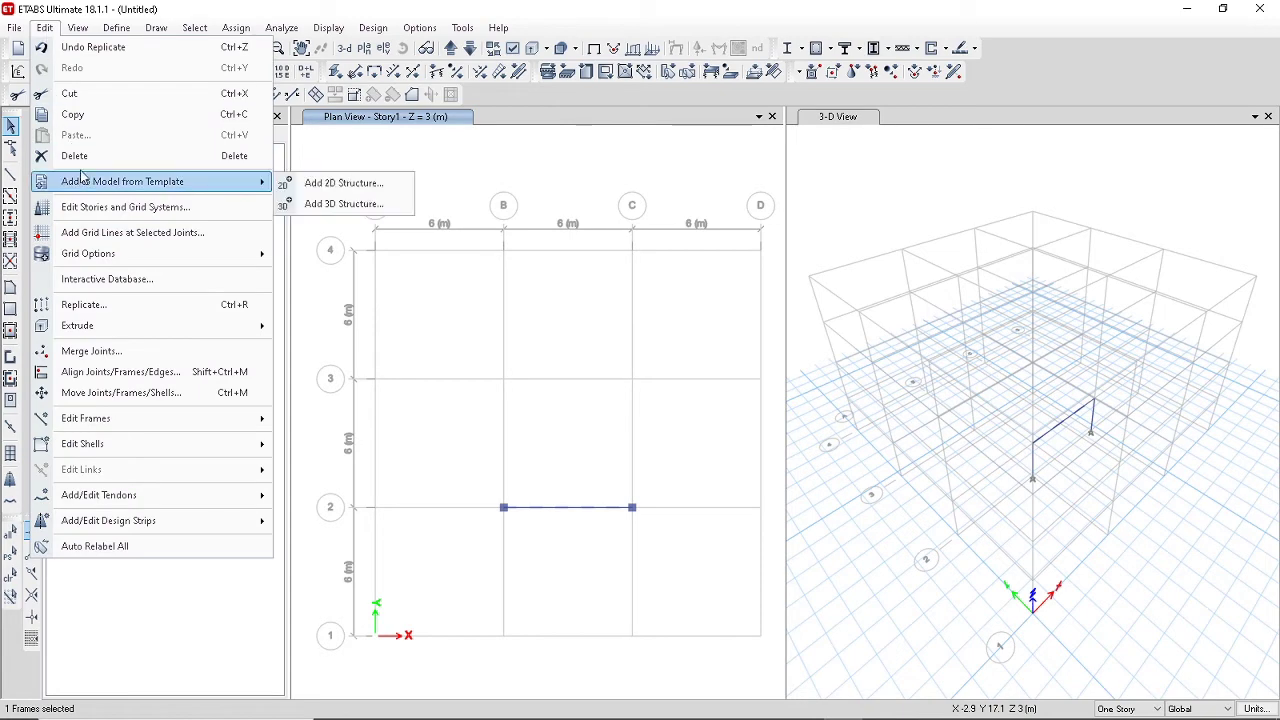
click(84, 304)
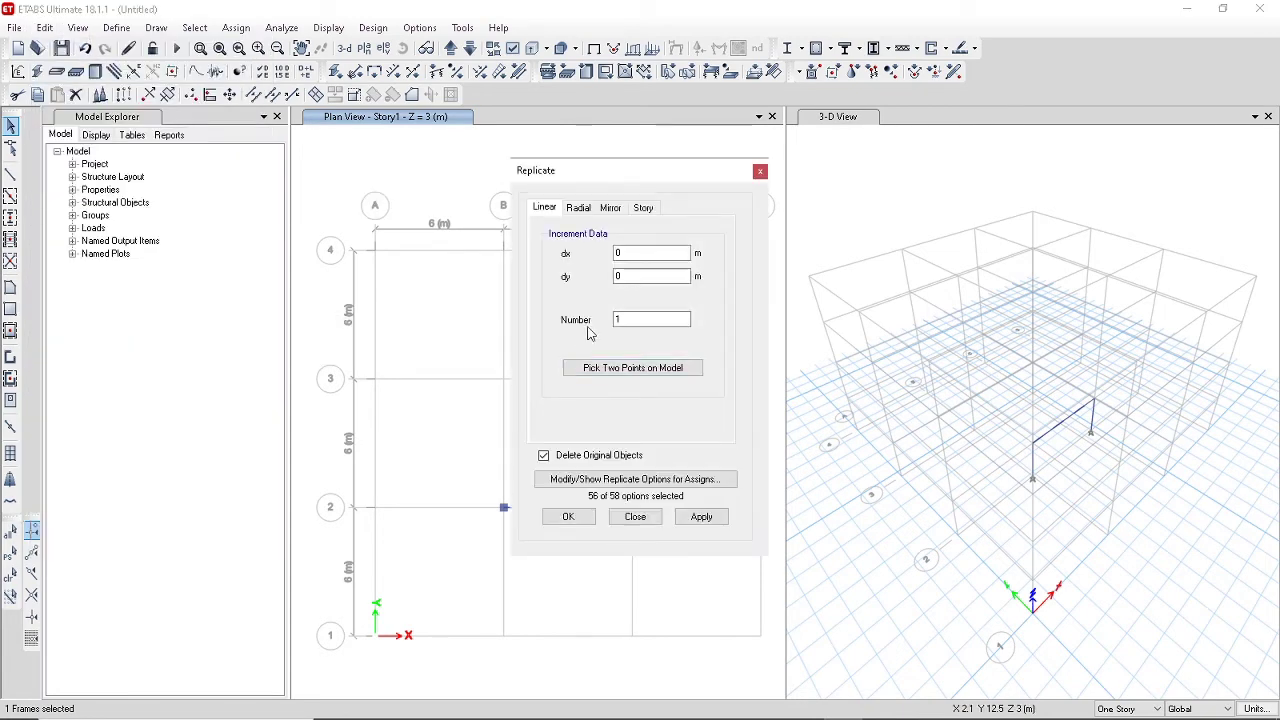
double_click(630, 276)
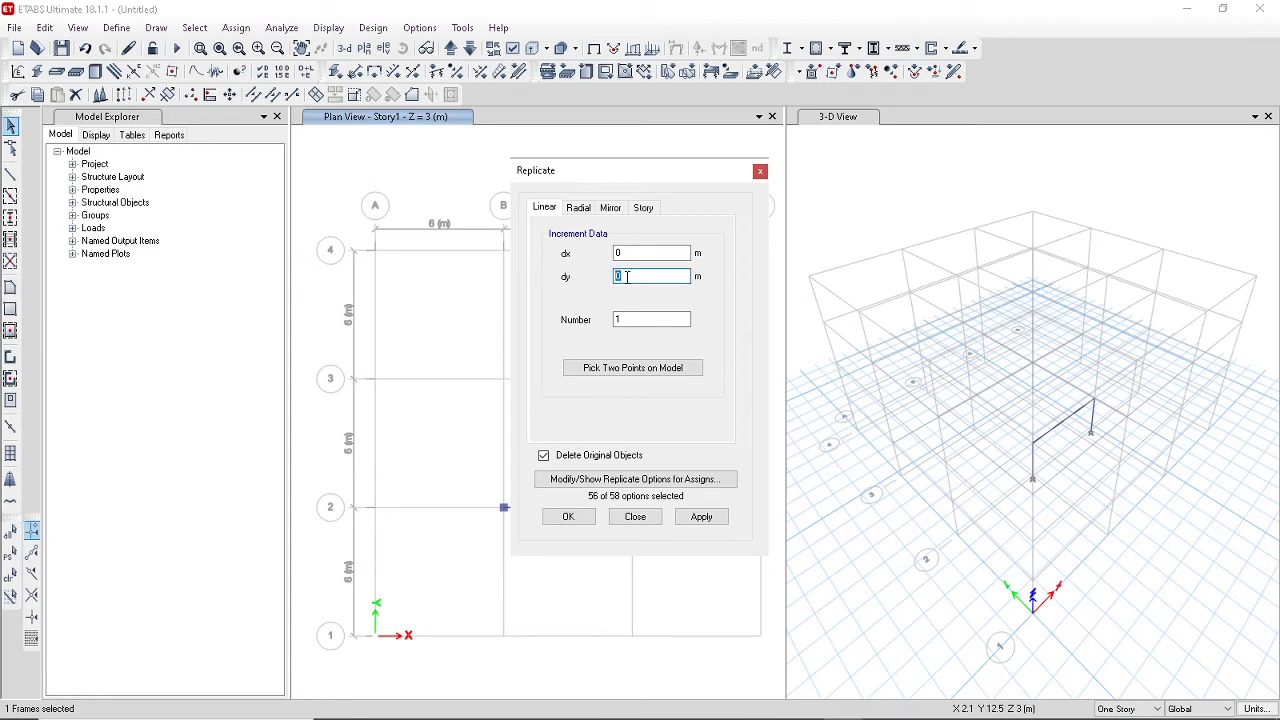
text(3)
click(577, 519)
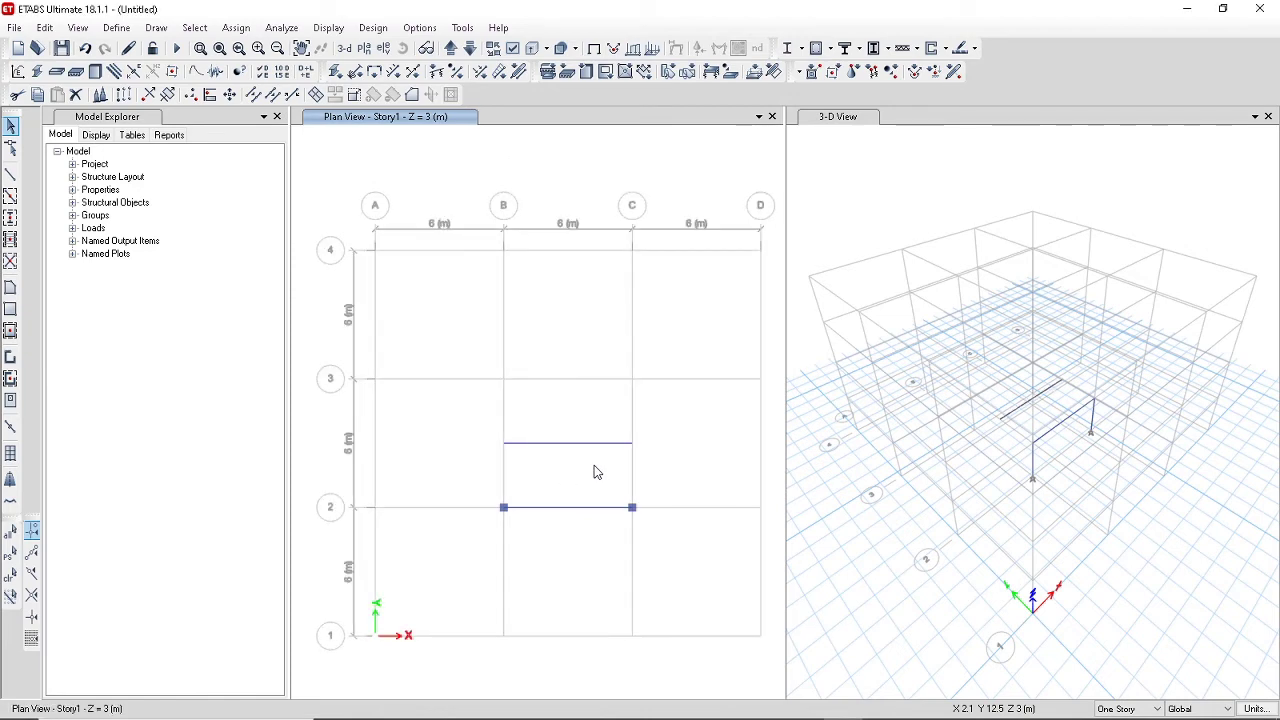
Divide the replicated beam midway between grid lines 2 and 3 into 2 frame objects.
click(557, 442)
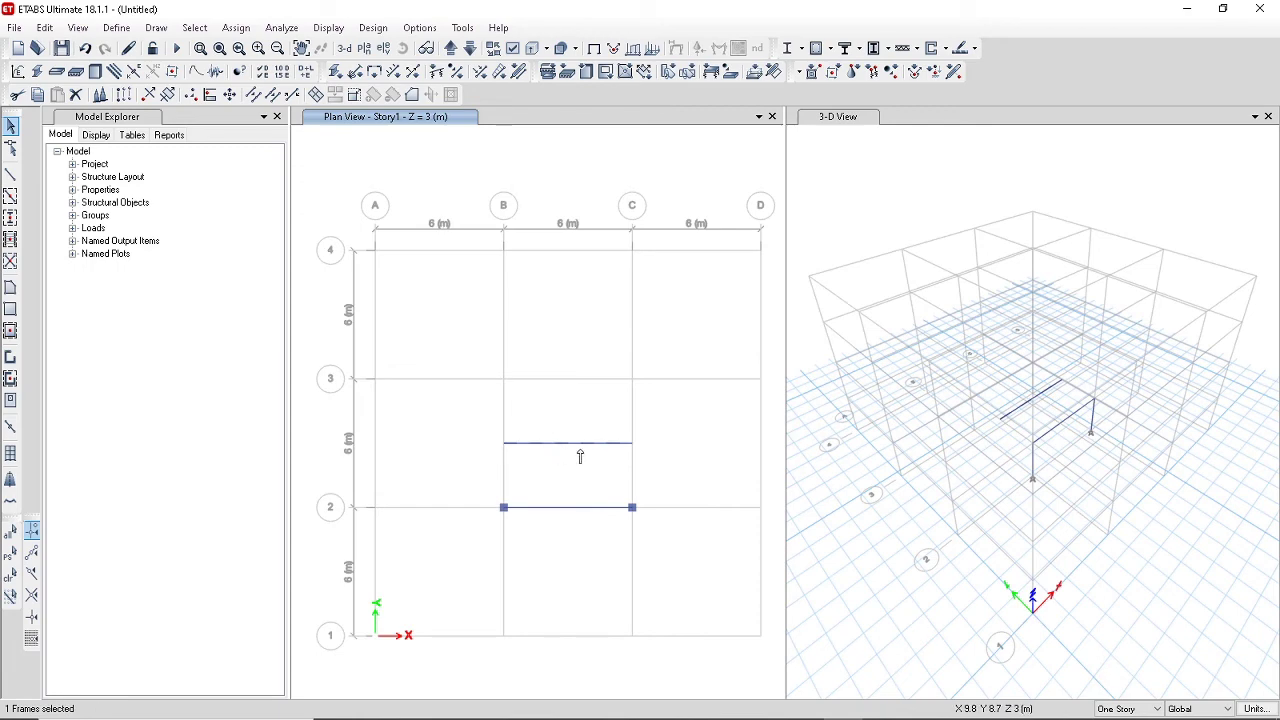
click(46, 29)
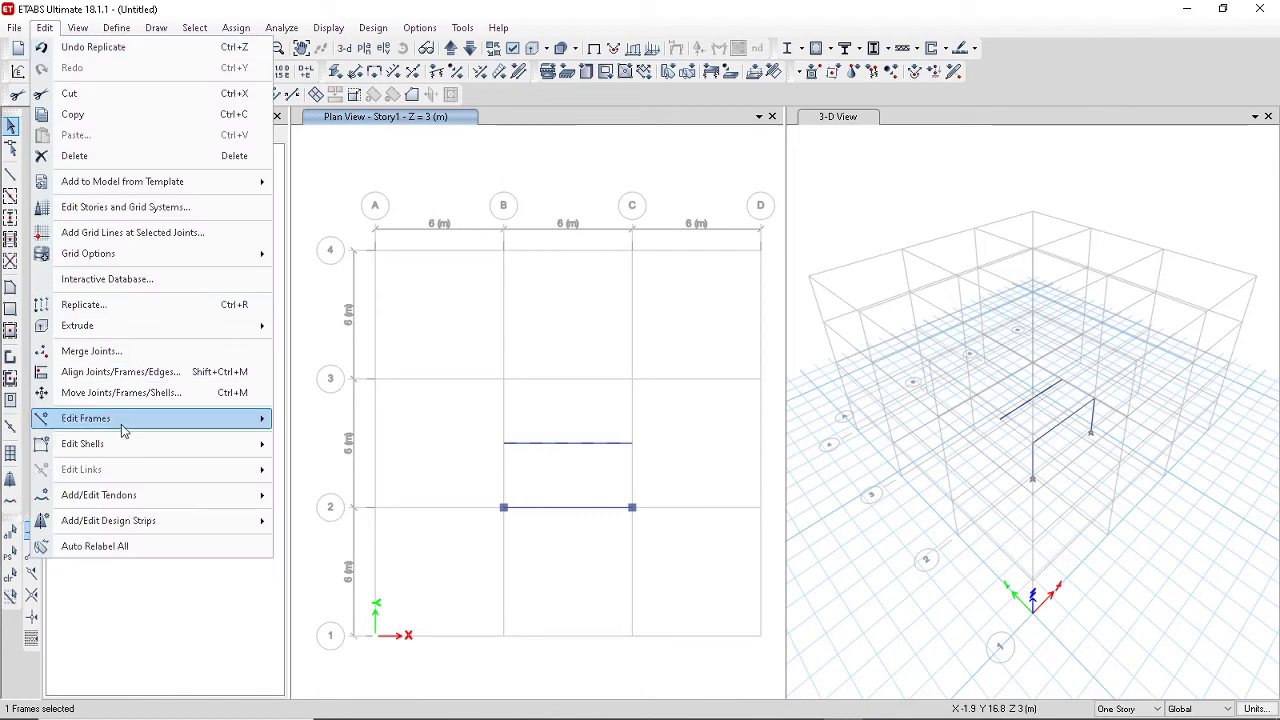
mouse_move(127, 421)
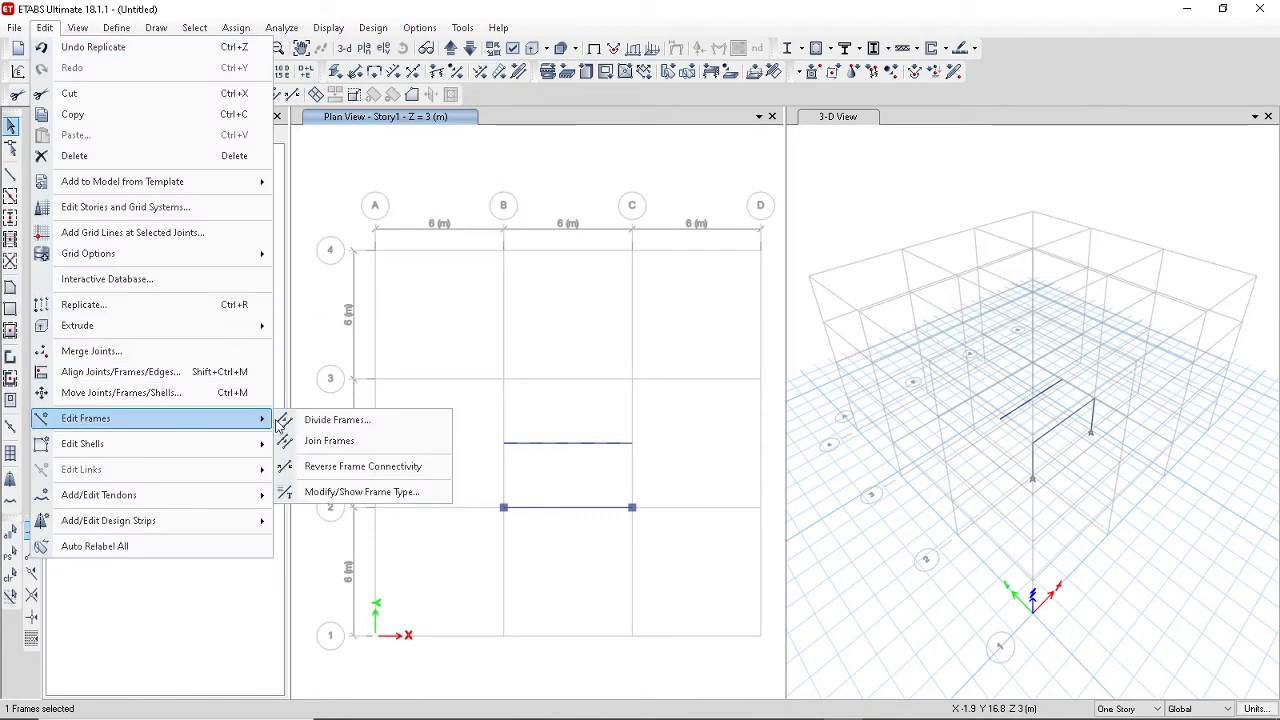
click(350, 422)
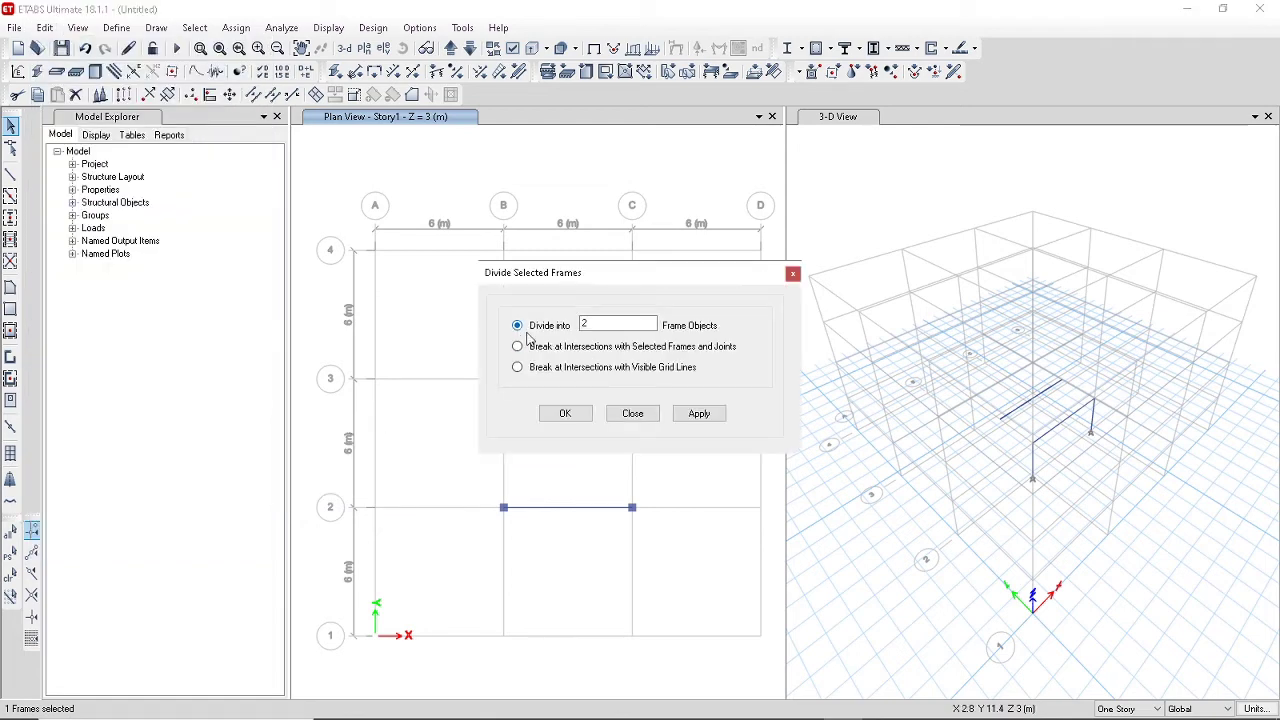
click(565, 414)
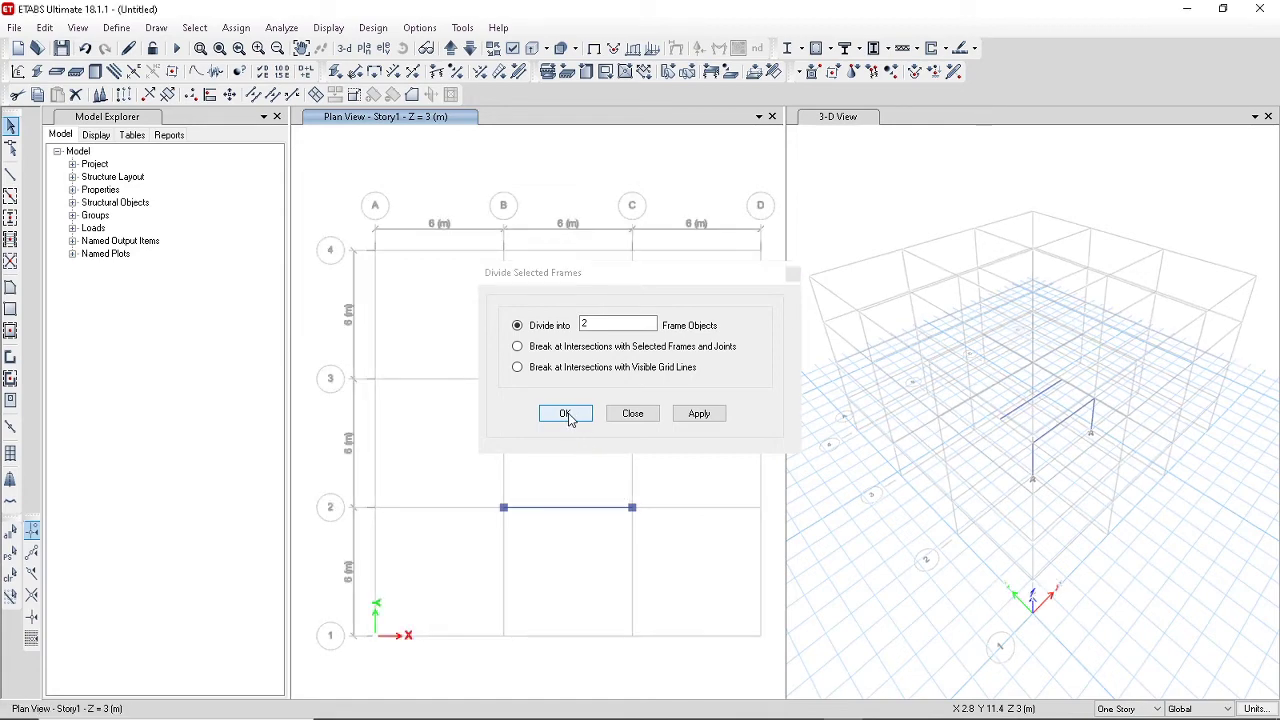
click(565, 414)
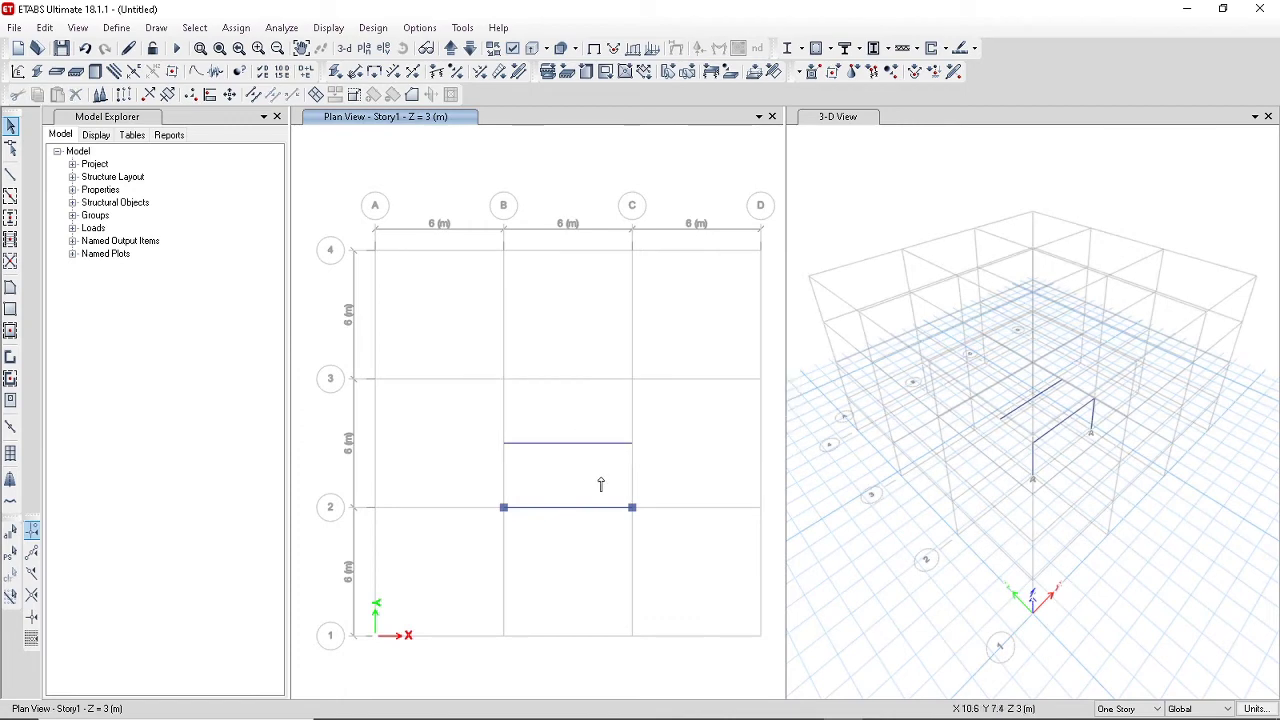
Select both halves of the divided beam and turn off the Invisible option for joint objects in the plan view.
click(602, 424)
click(535, 442)
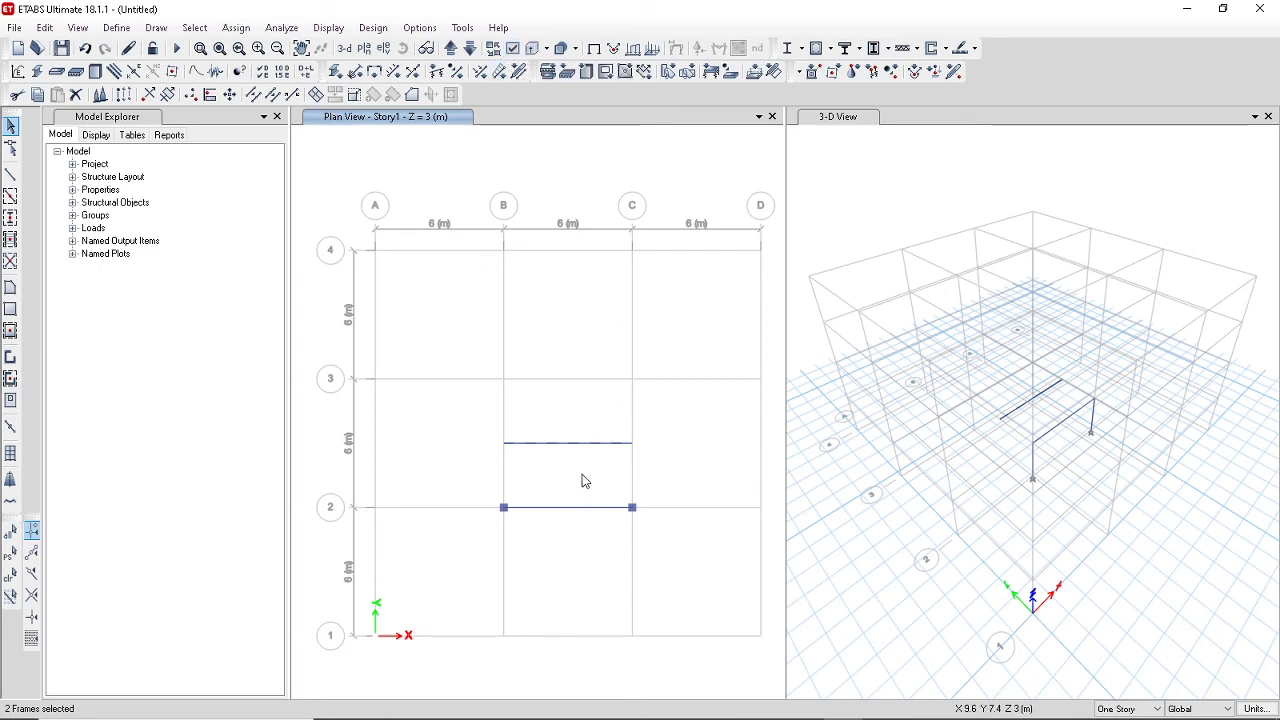
click(513, 50)
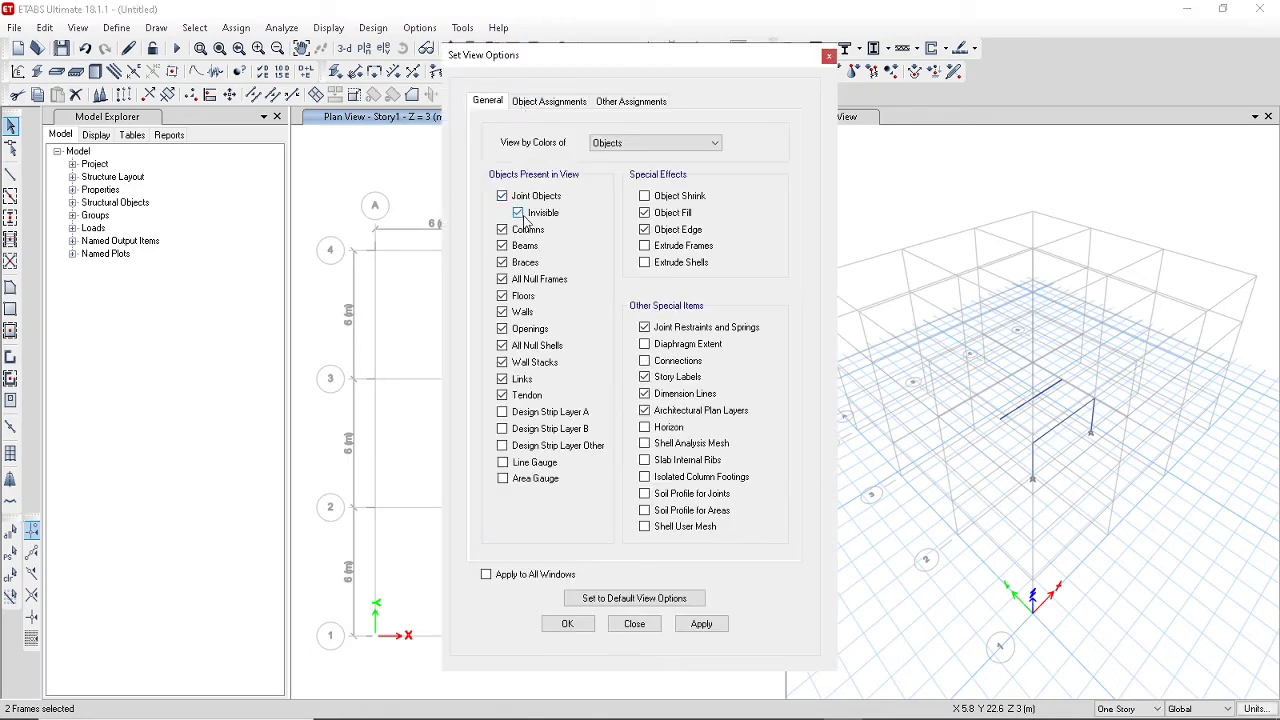
click(520, 214)
click(573, 634)
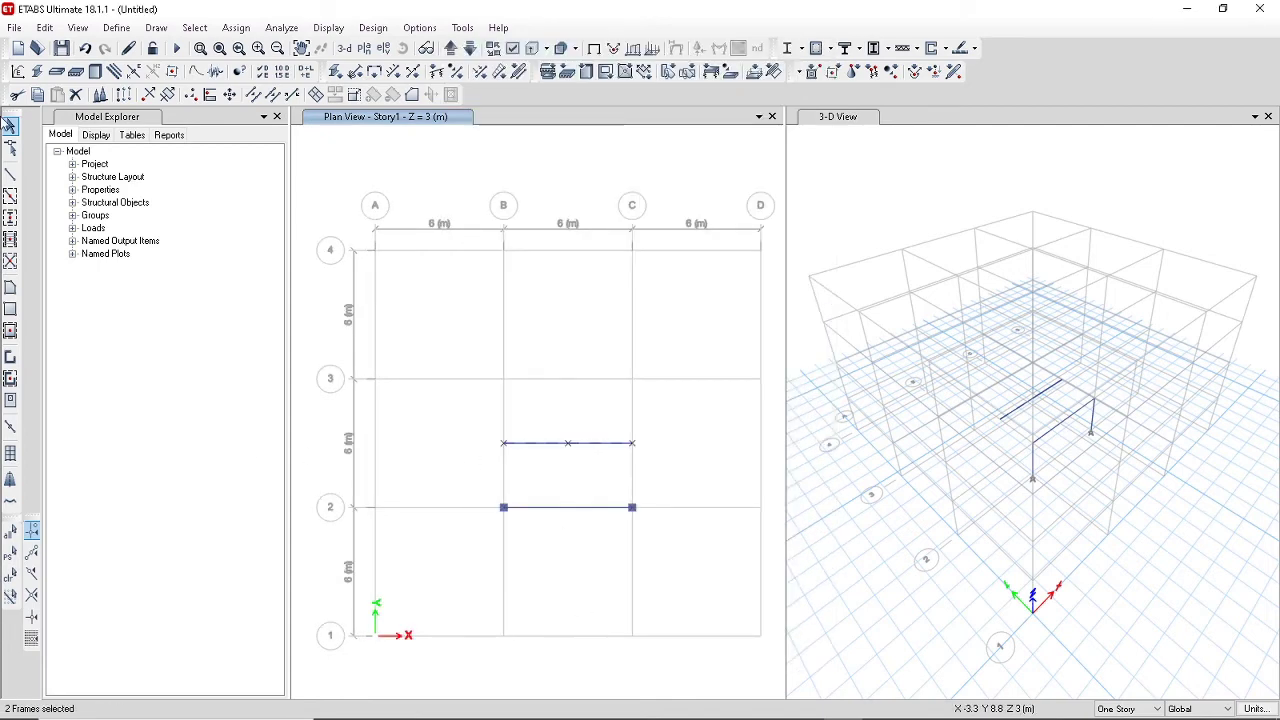
Clear the selection, select the divided beam's two segments individually to check the split, and clear the selection again.
click(10, 575)
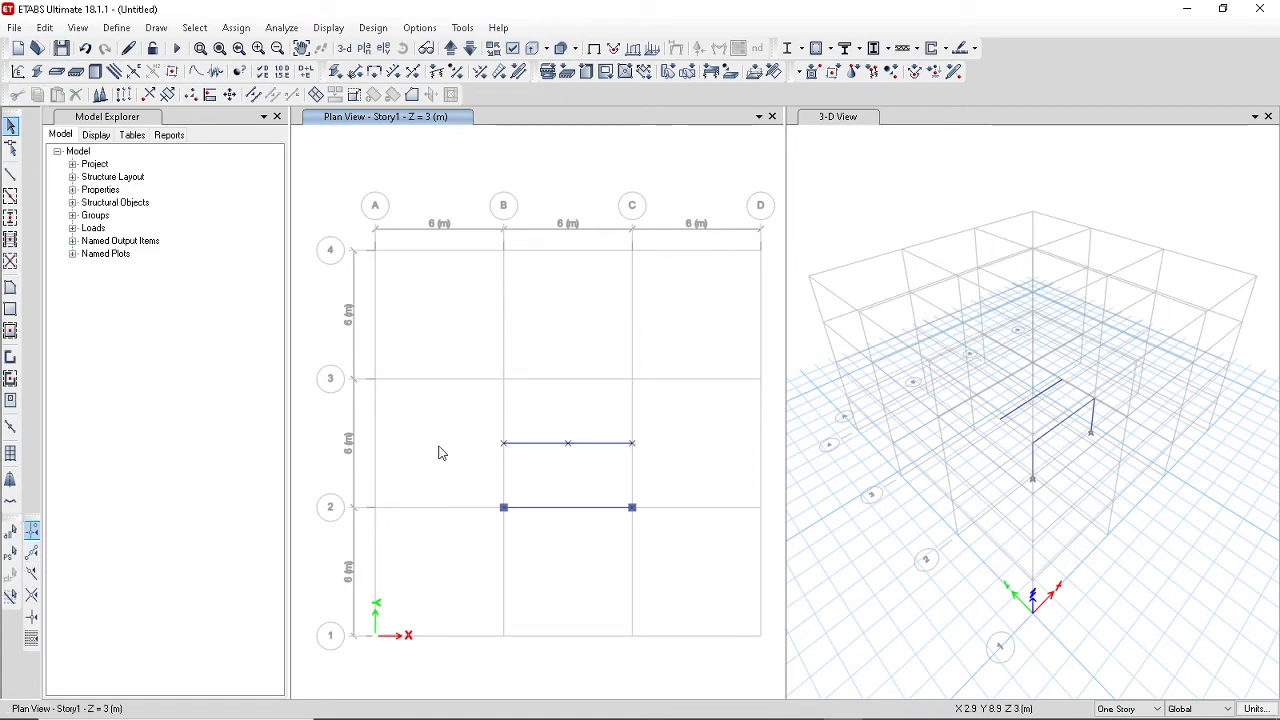
click(549, 444)
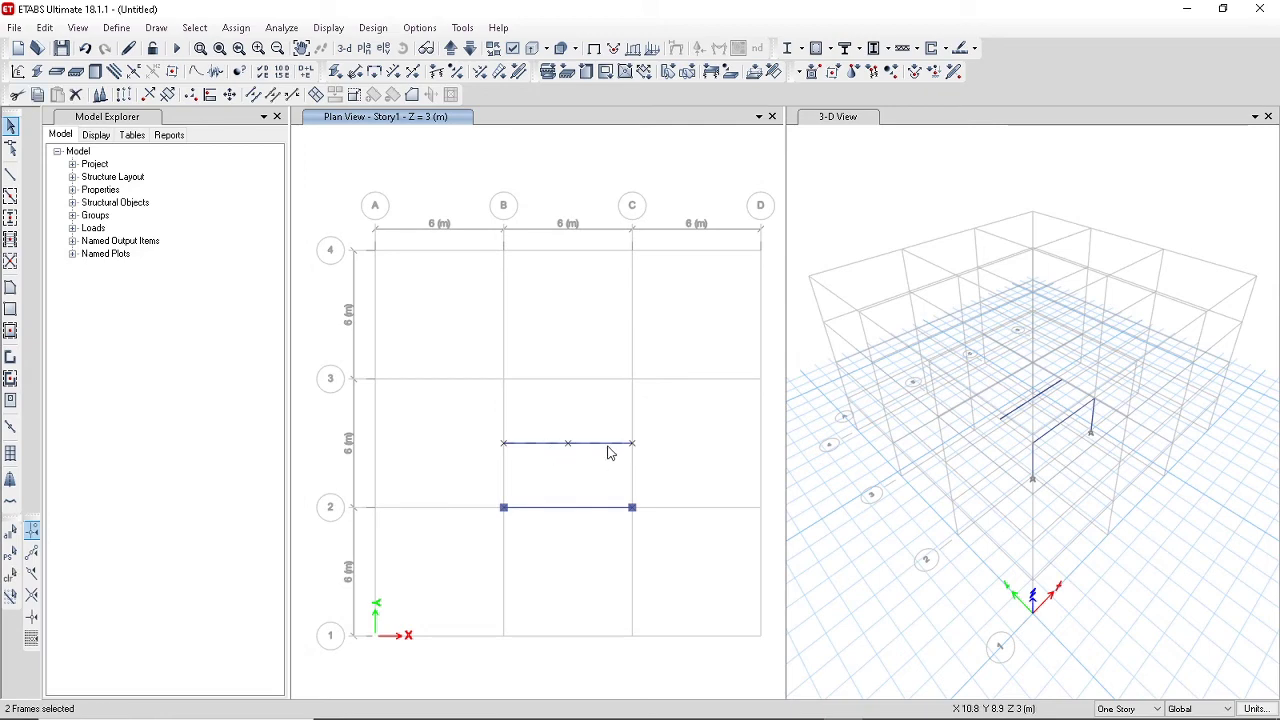
click(10, 575)
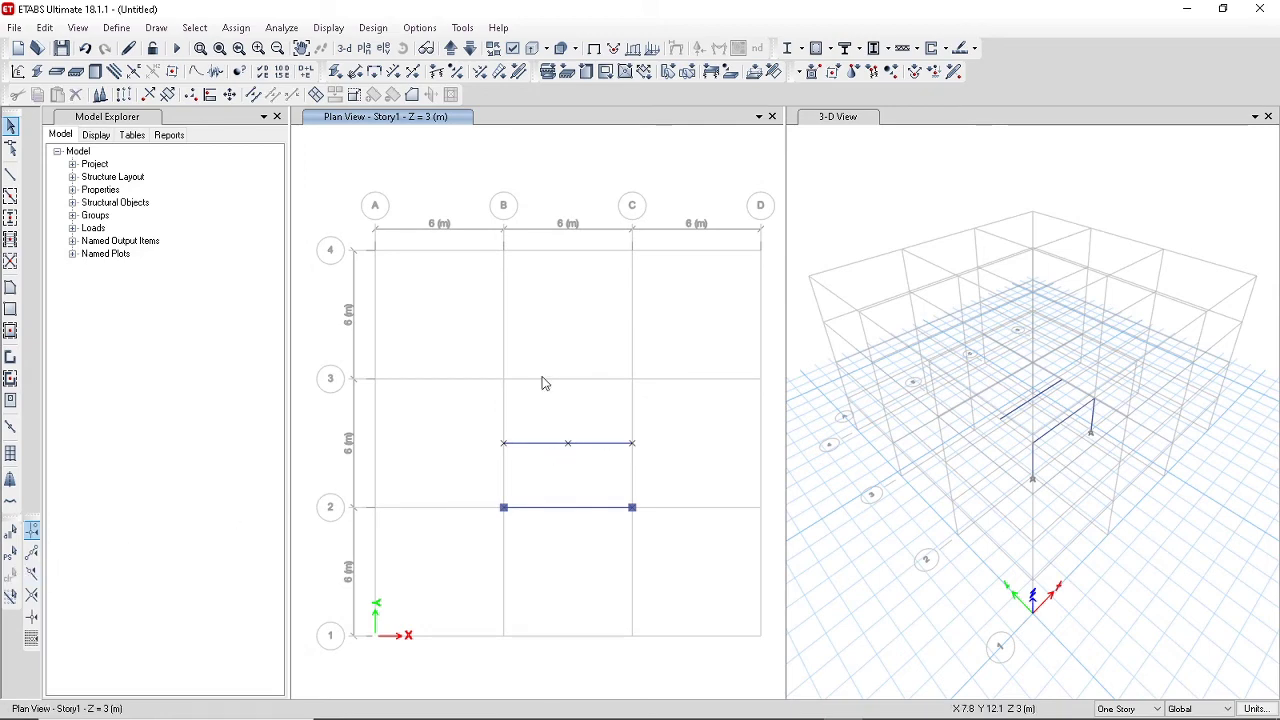
Review the defined materials, including 4000Psi and A615Gr60, and close the material definitions.
click(123, 34)
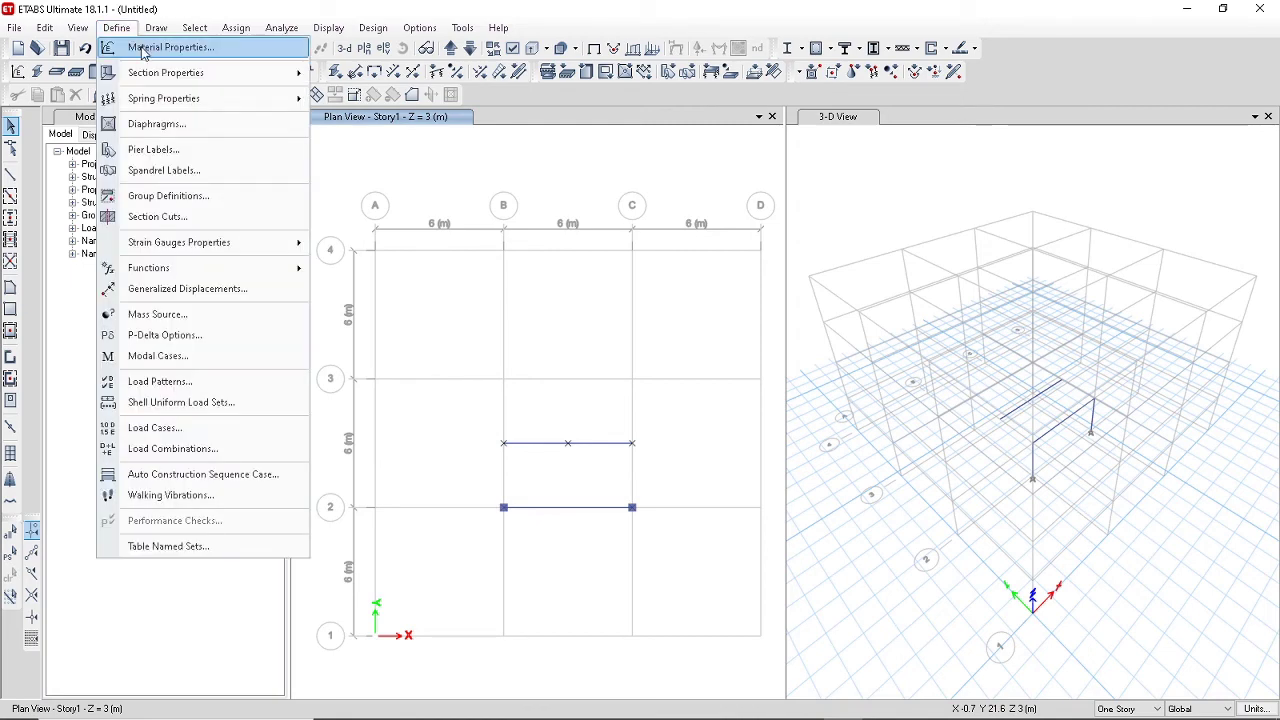
click(143, 50)
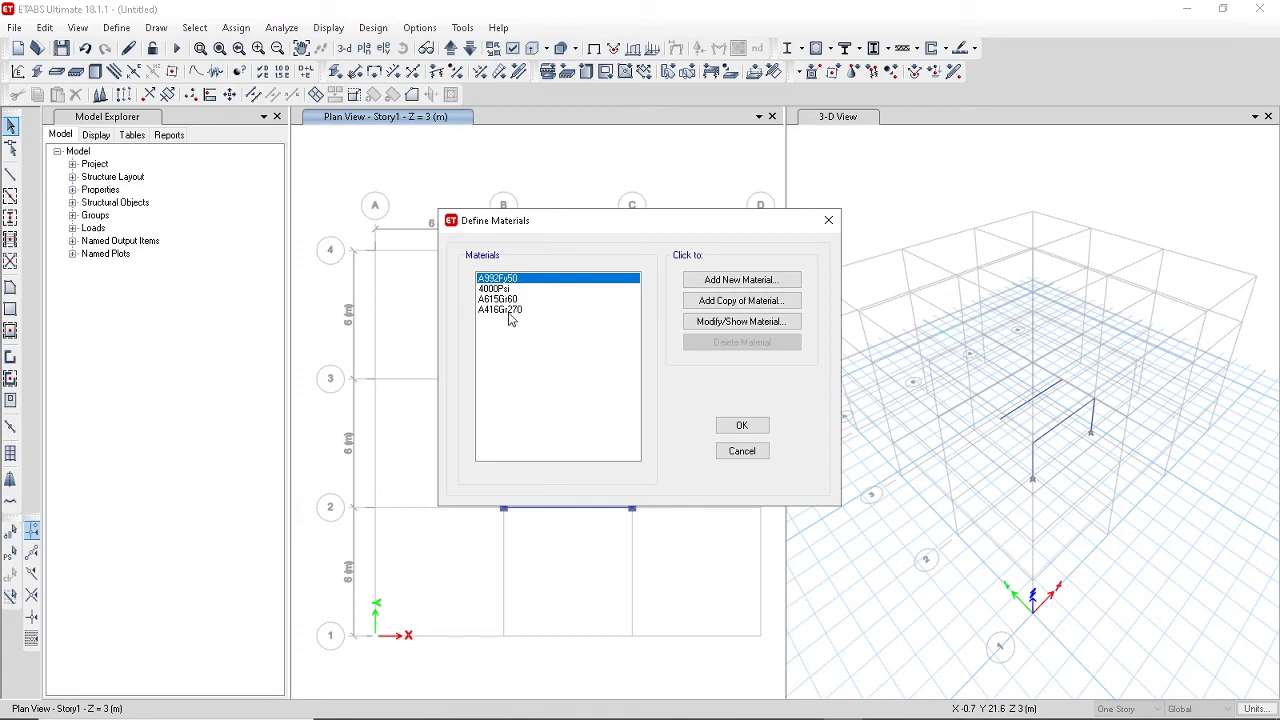
click(500, 289)
click(505, 300)
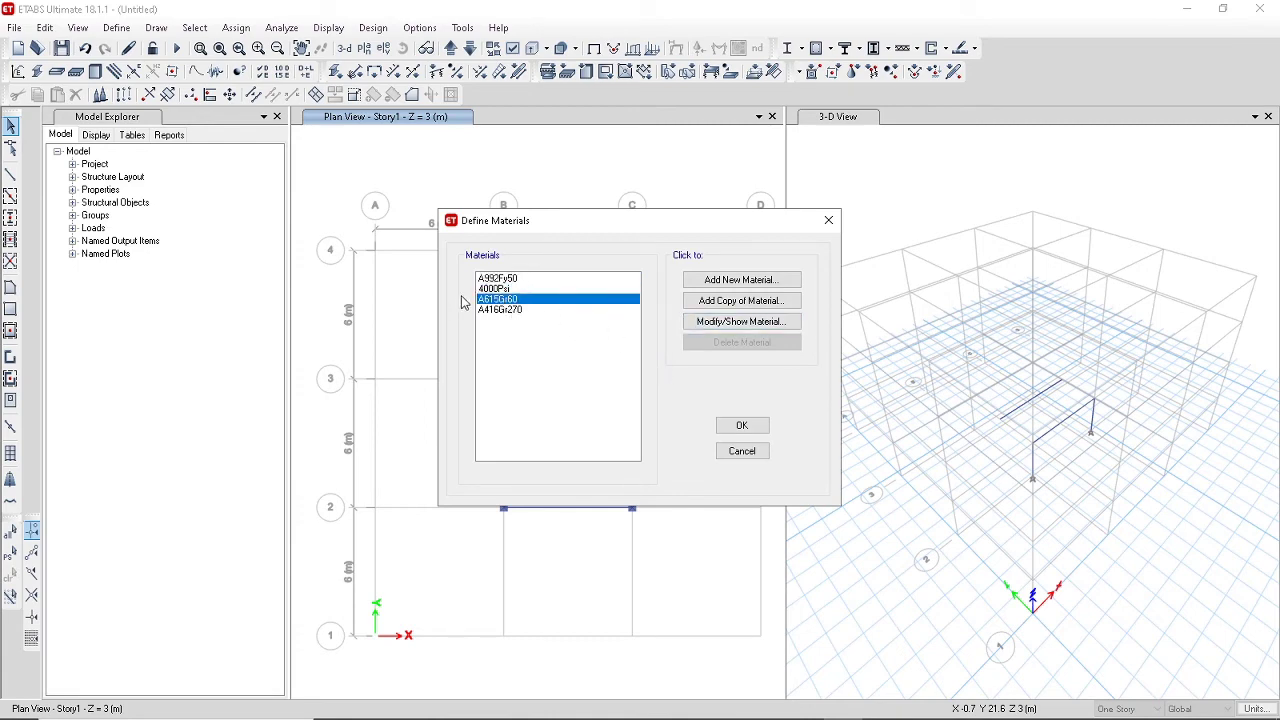
click(742, 427)
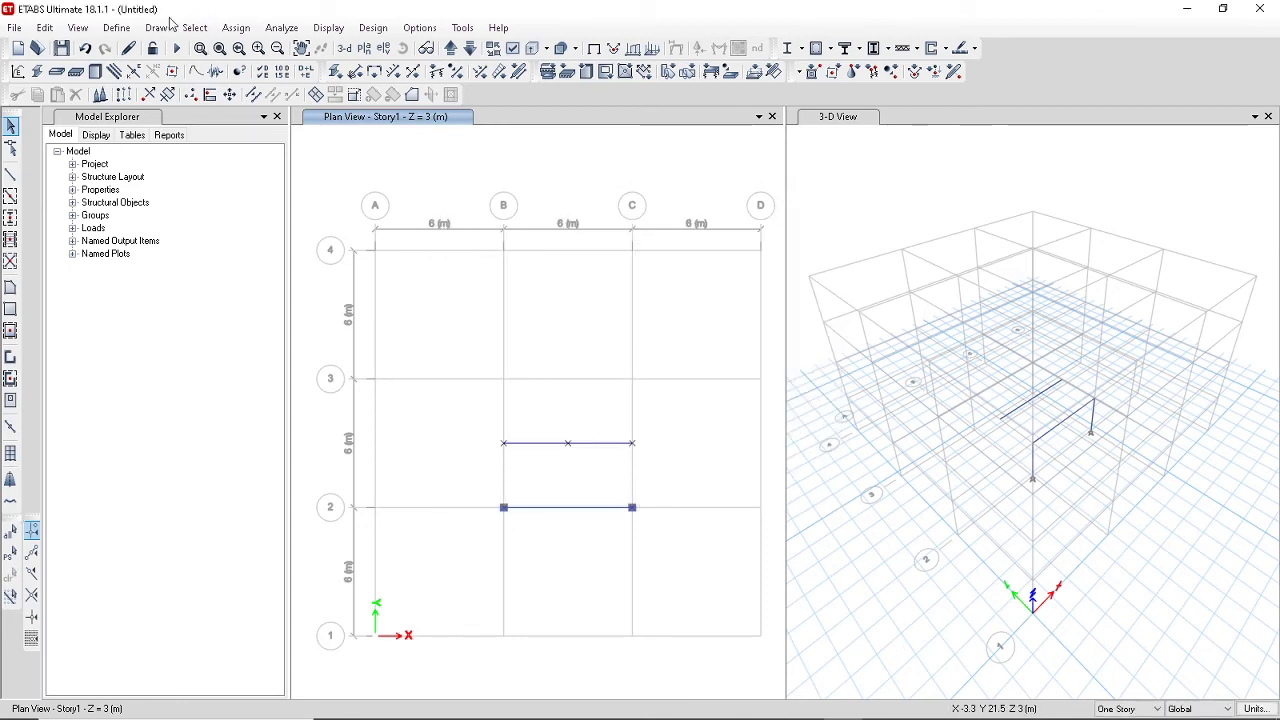
click(156, 28)
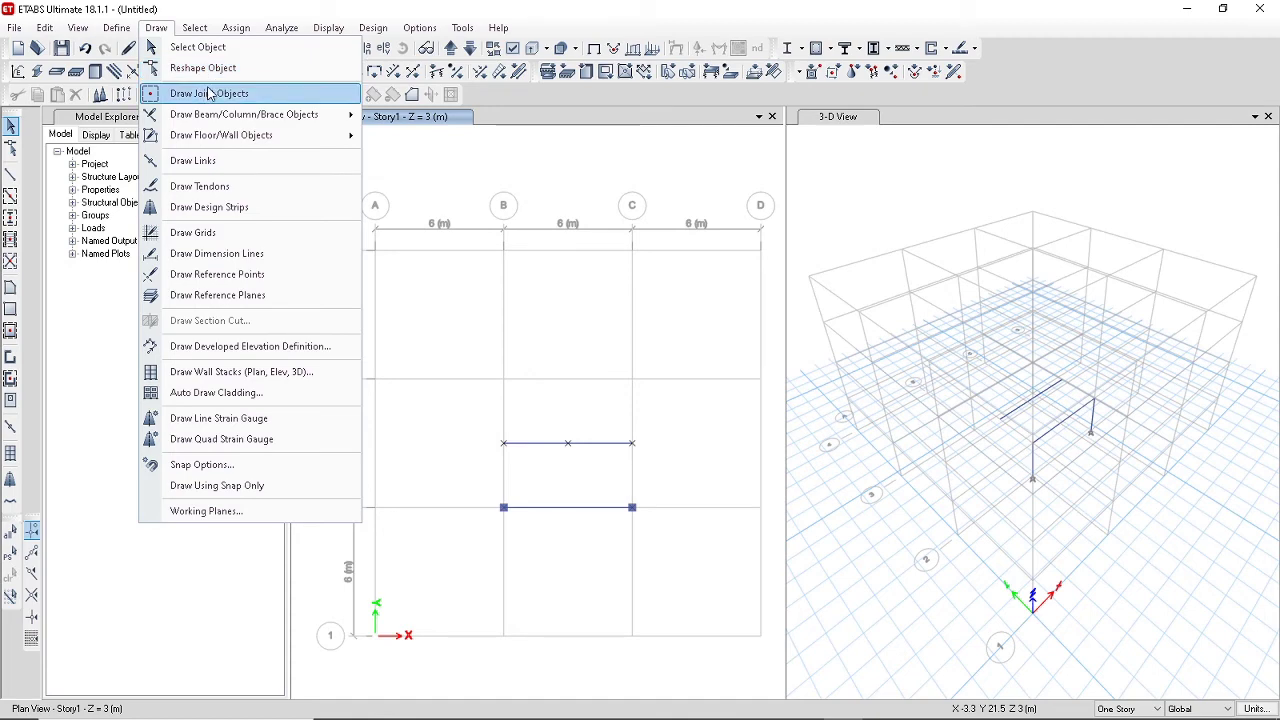
mouse_move(196, 30)
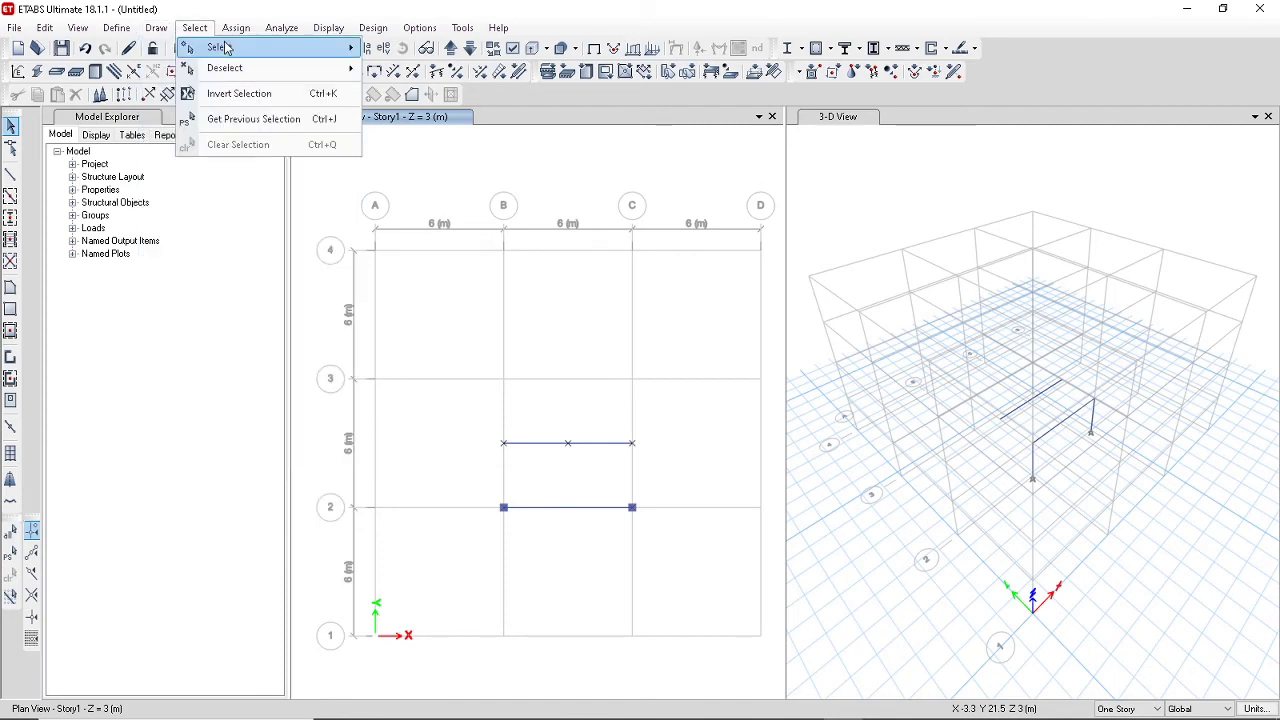
mouse_move(224, 50)
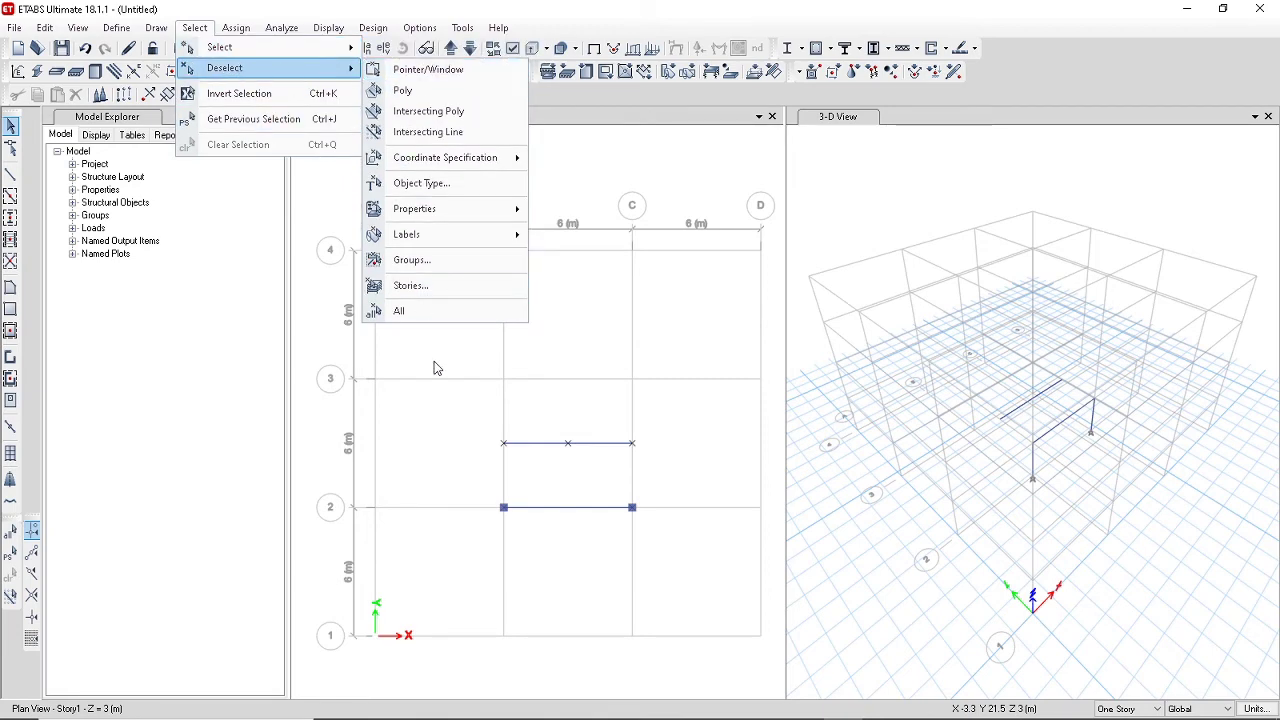
click(433, 362)
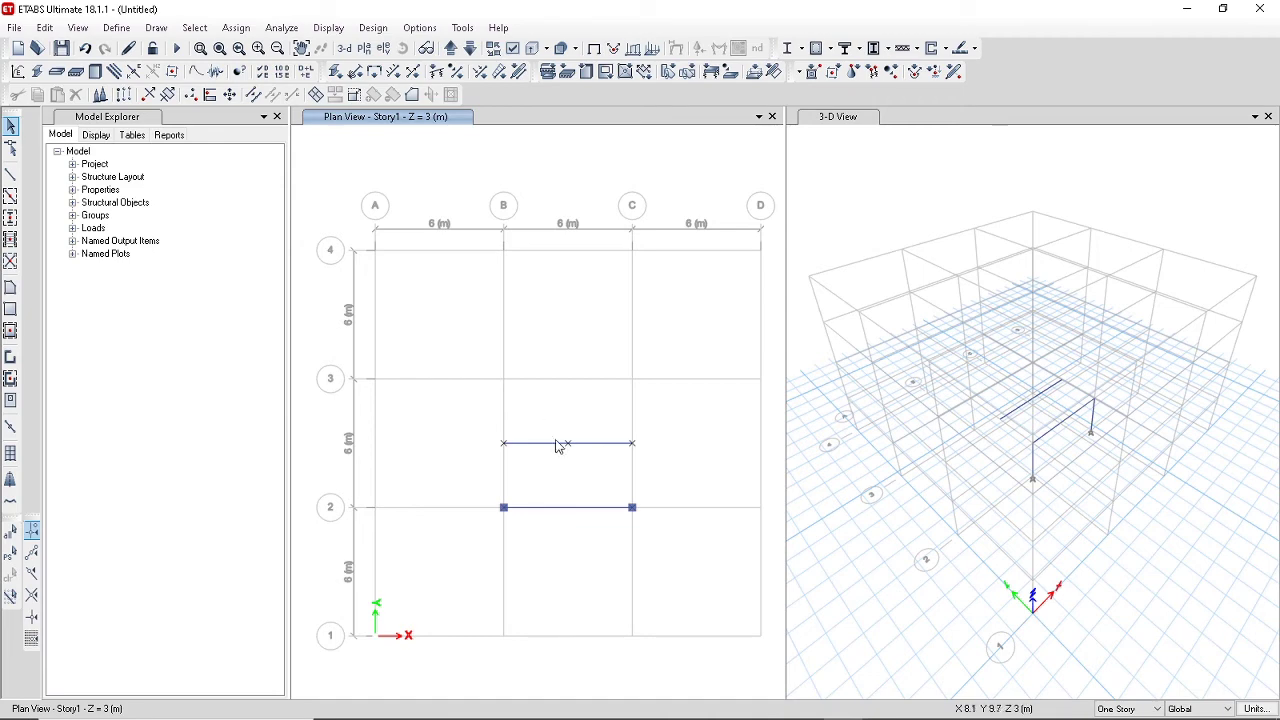
Assign the W8X31 frame section to the half of the divided beam adjoining grid line B.
drag(555, 456, 544, 416)
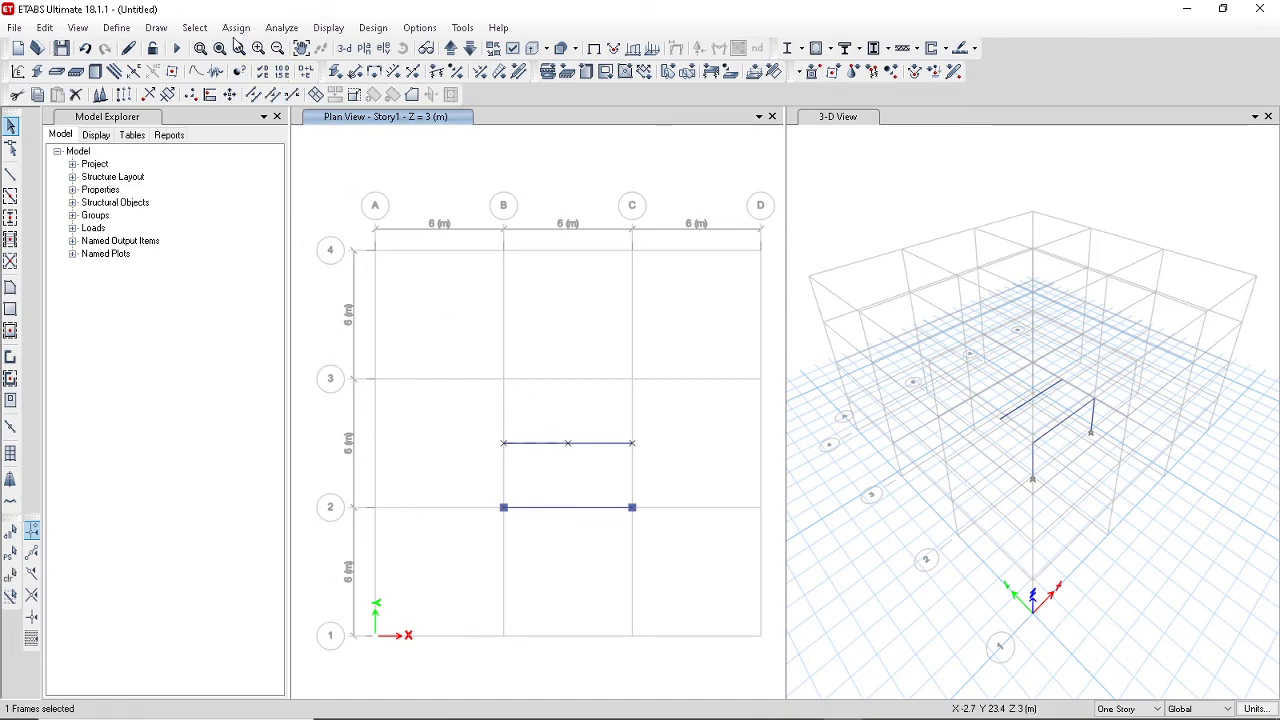
click(236, 27)
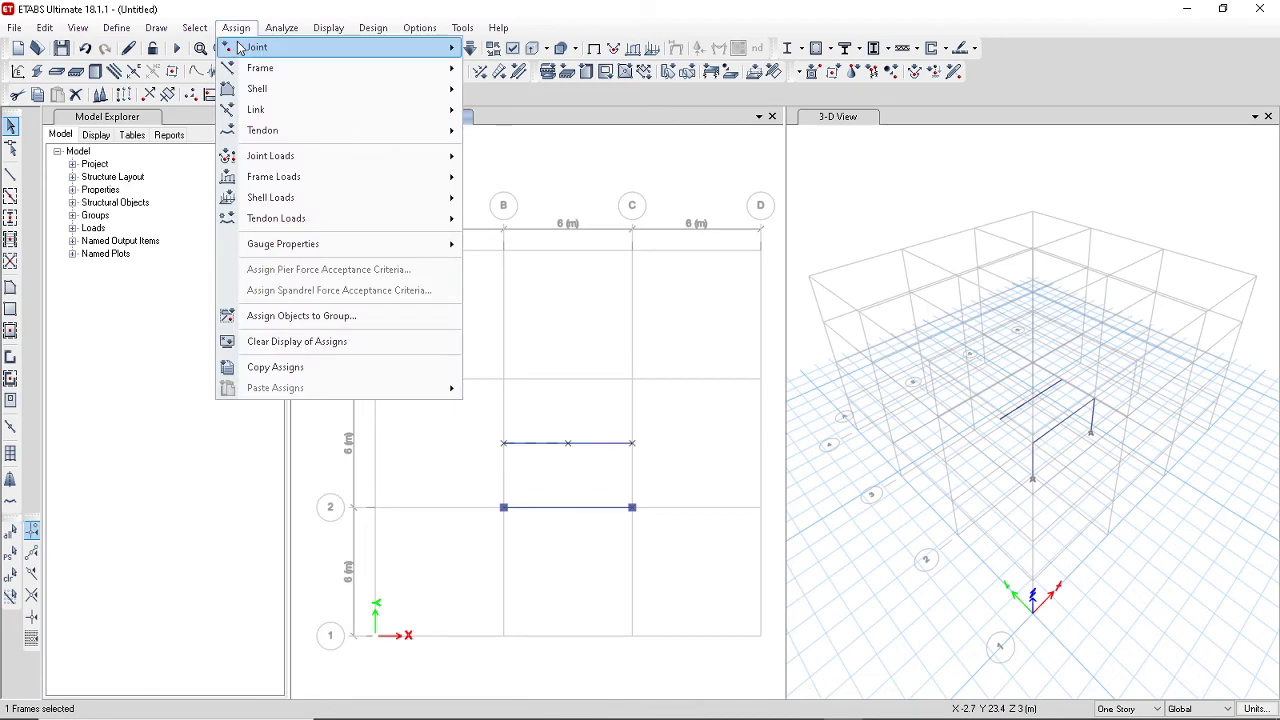
mouse_move(246, 72)
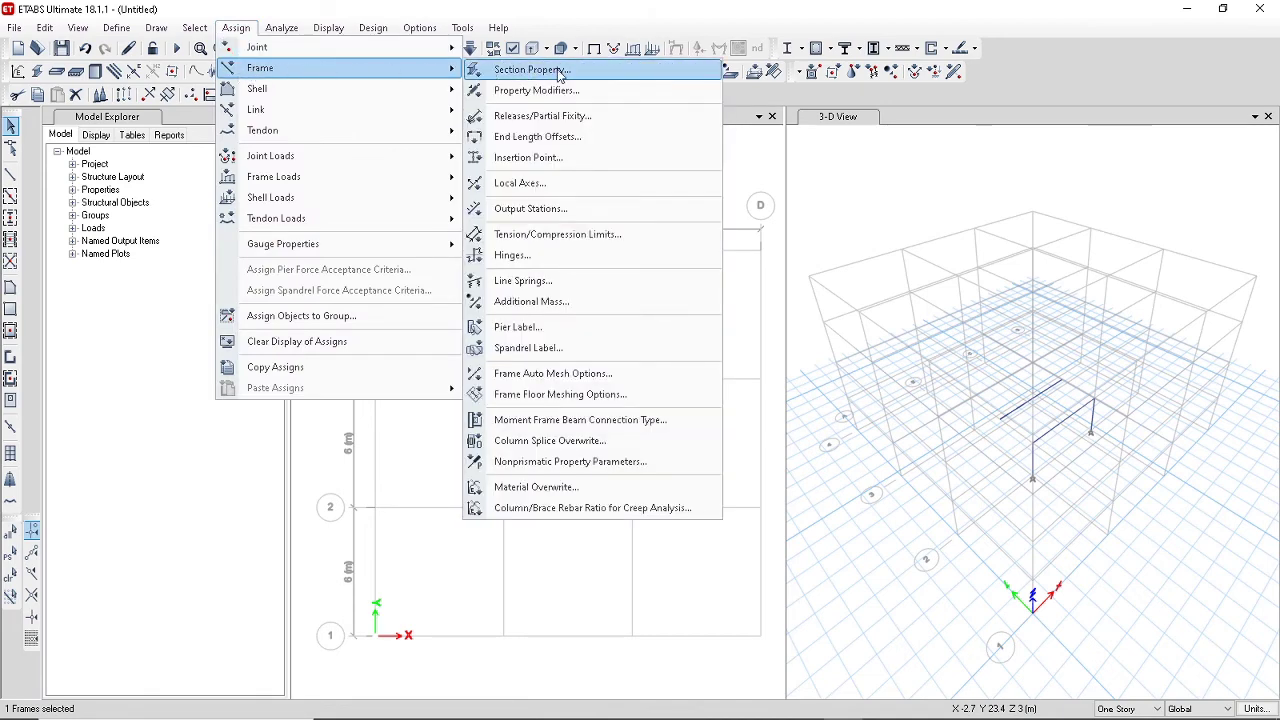
click(528, 70)
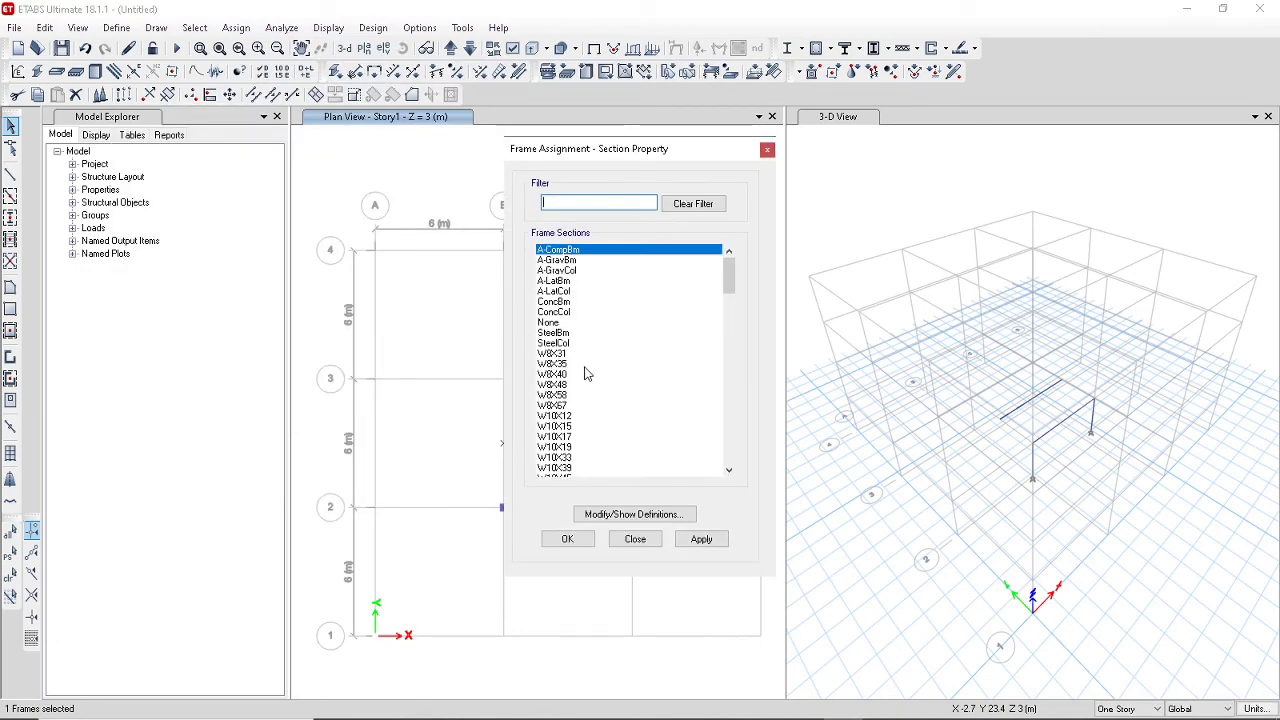
scroll(588, 368, down, 15)
scroll(590, 363, down, 15)
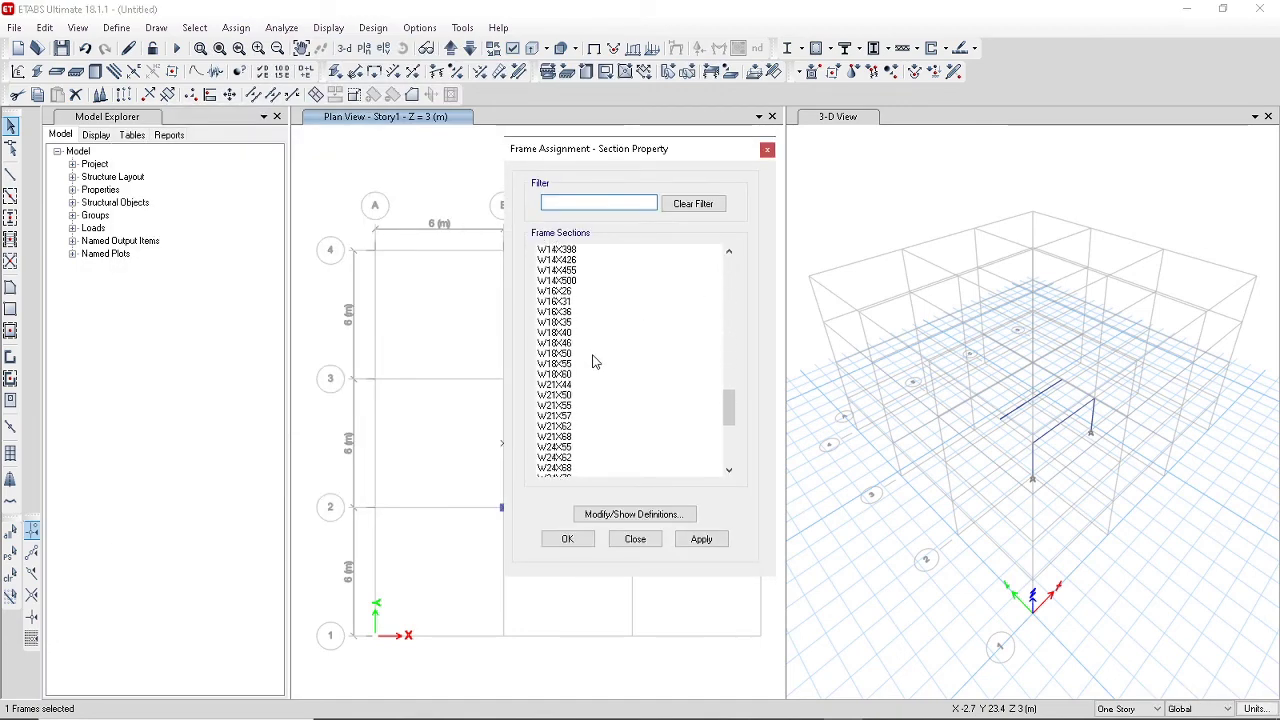
scroll(597, 360, up, 20)
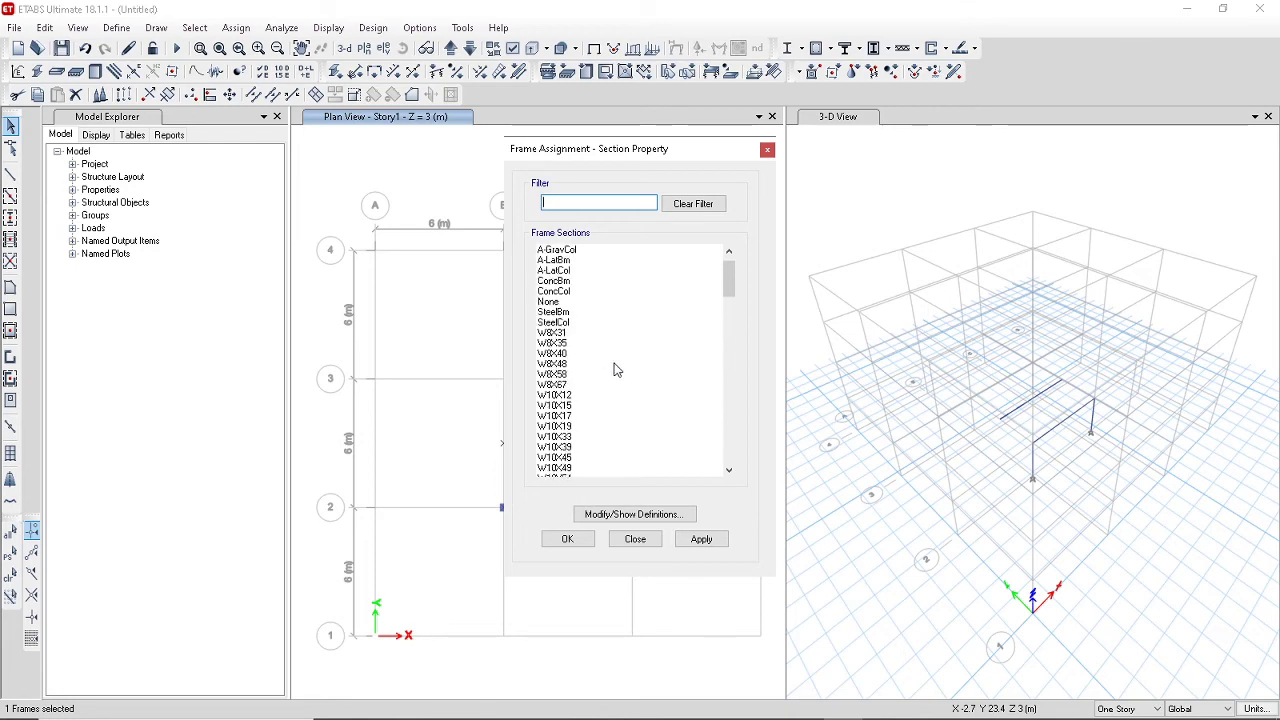
click(551, 335)
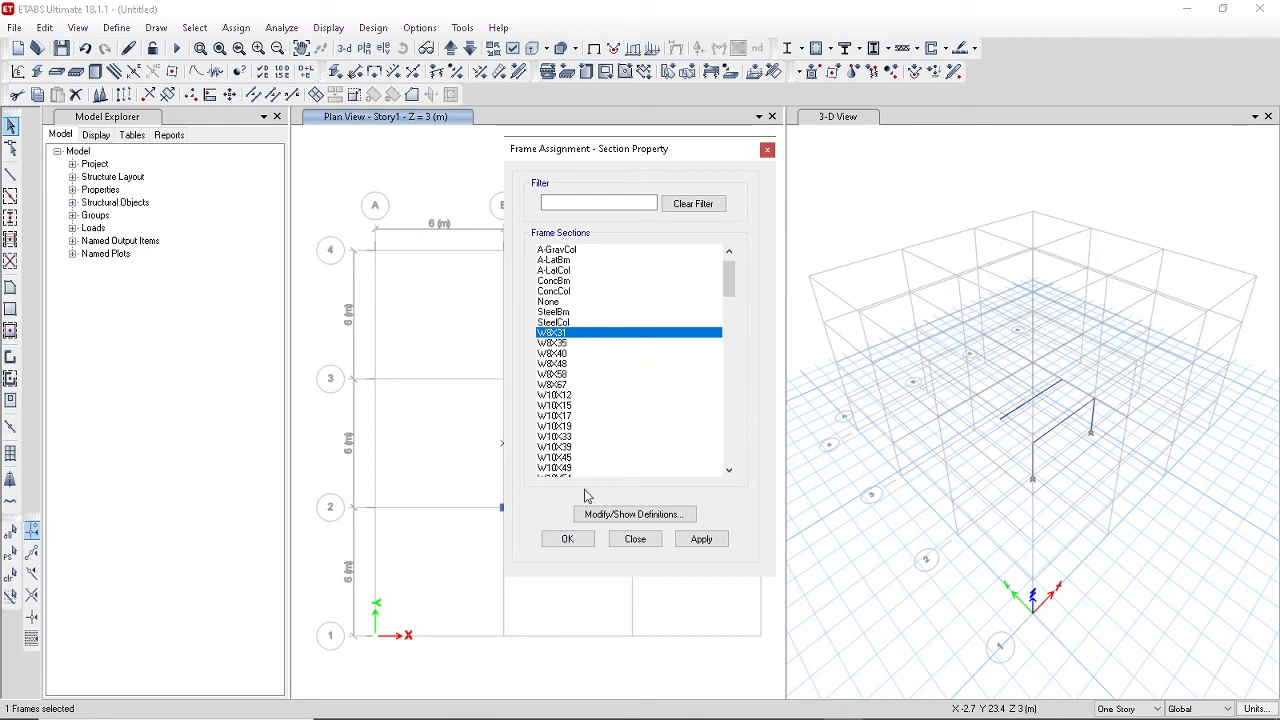
click(571, 545)
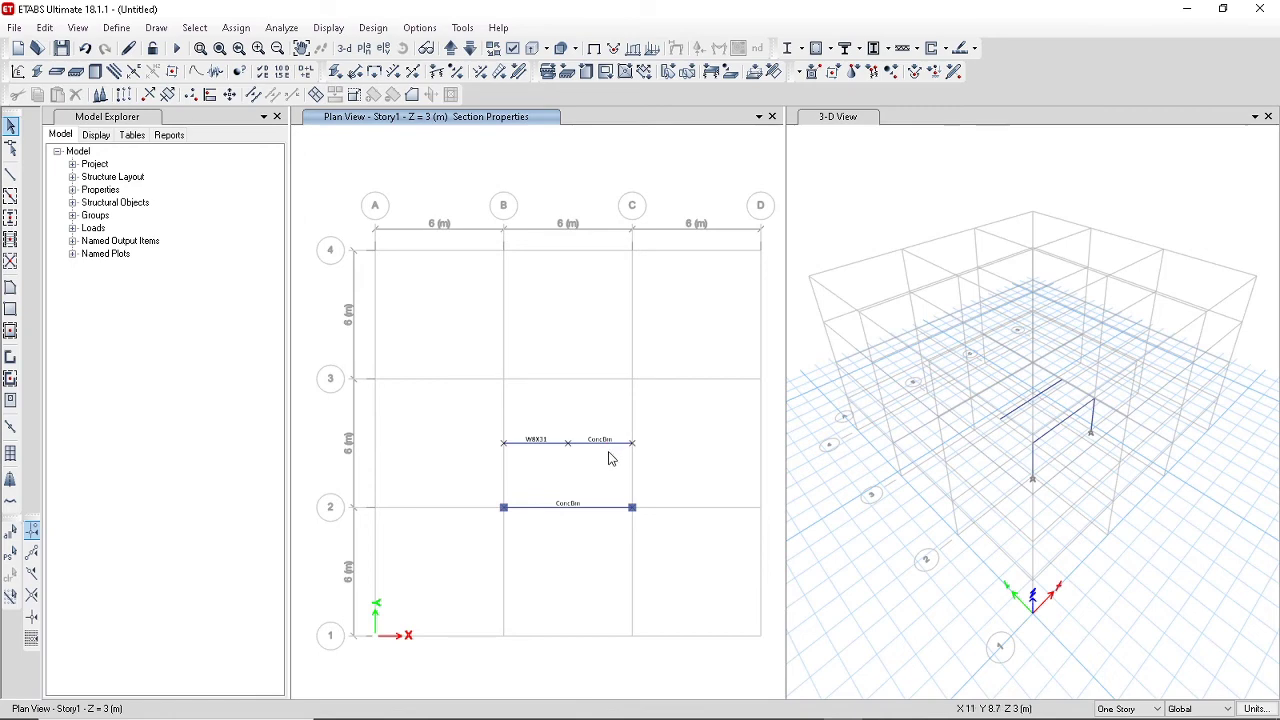
Restrict the building's active degrees of freedom to the XZ Plane, keeping only UX, UZ and RY.
click(271, 30)
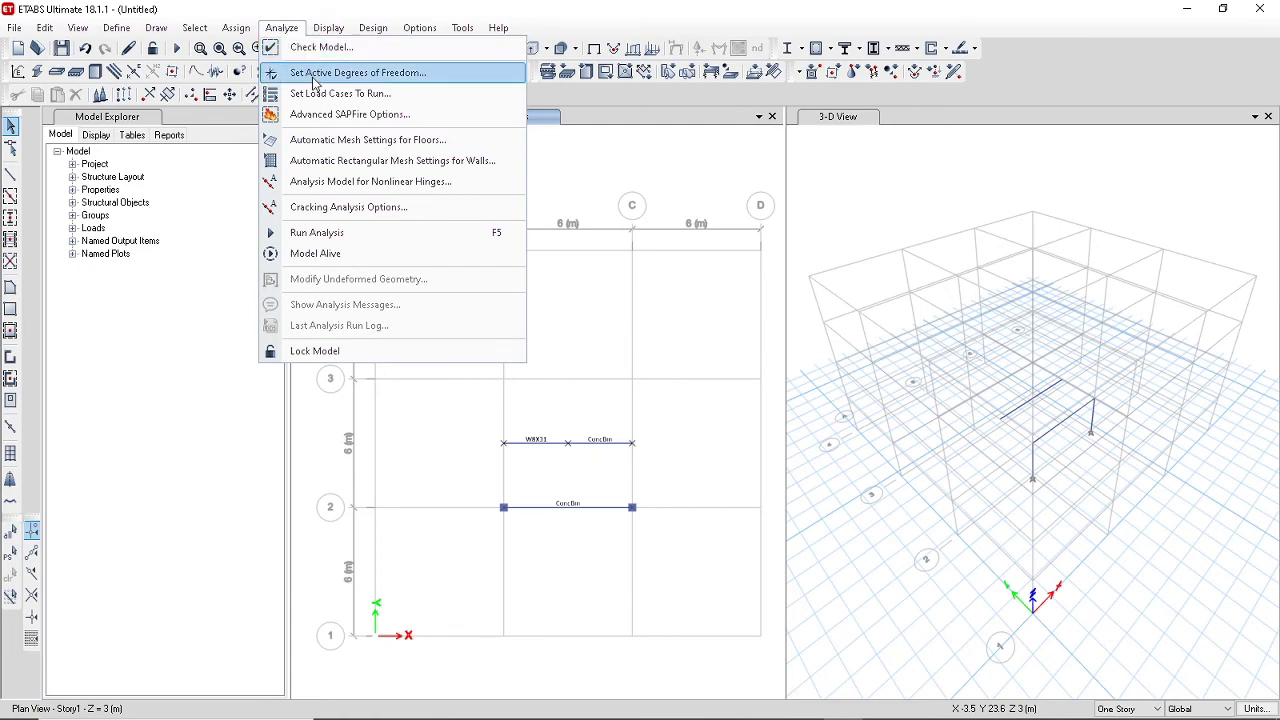
click(313, 82)
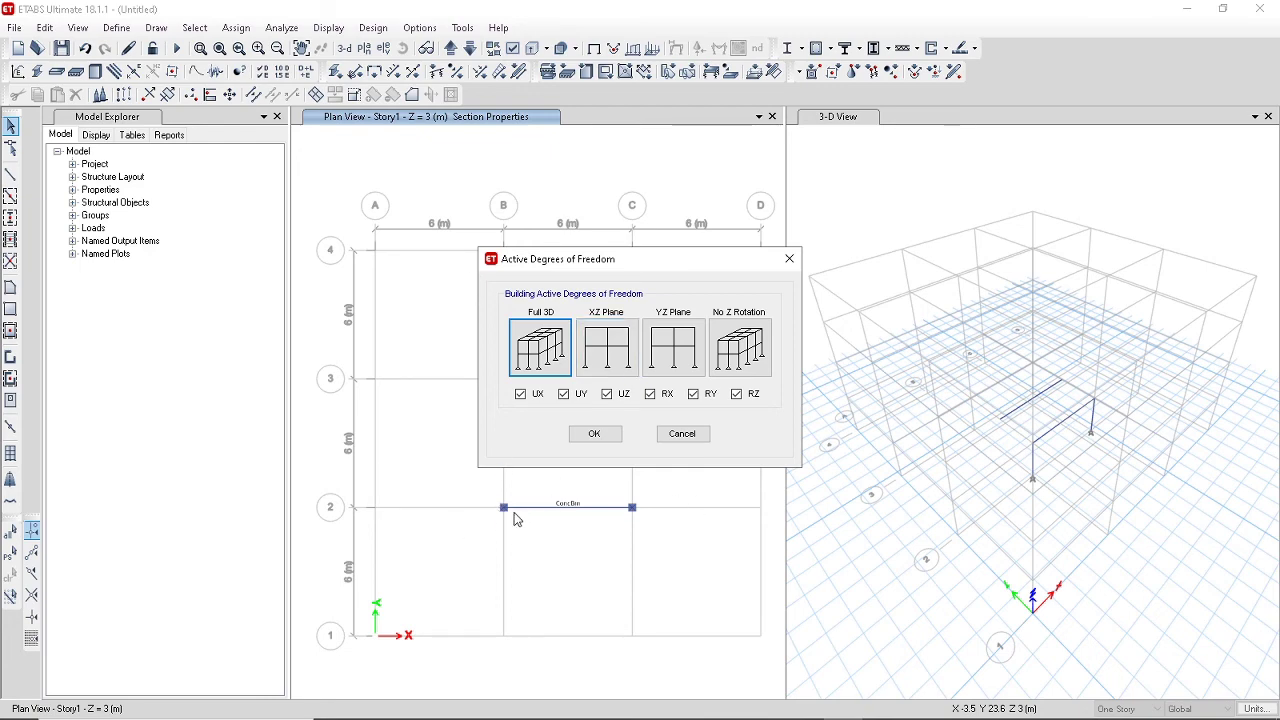
click(605, 358)
click(604, 358)
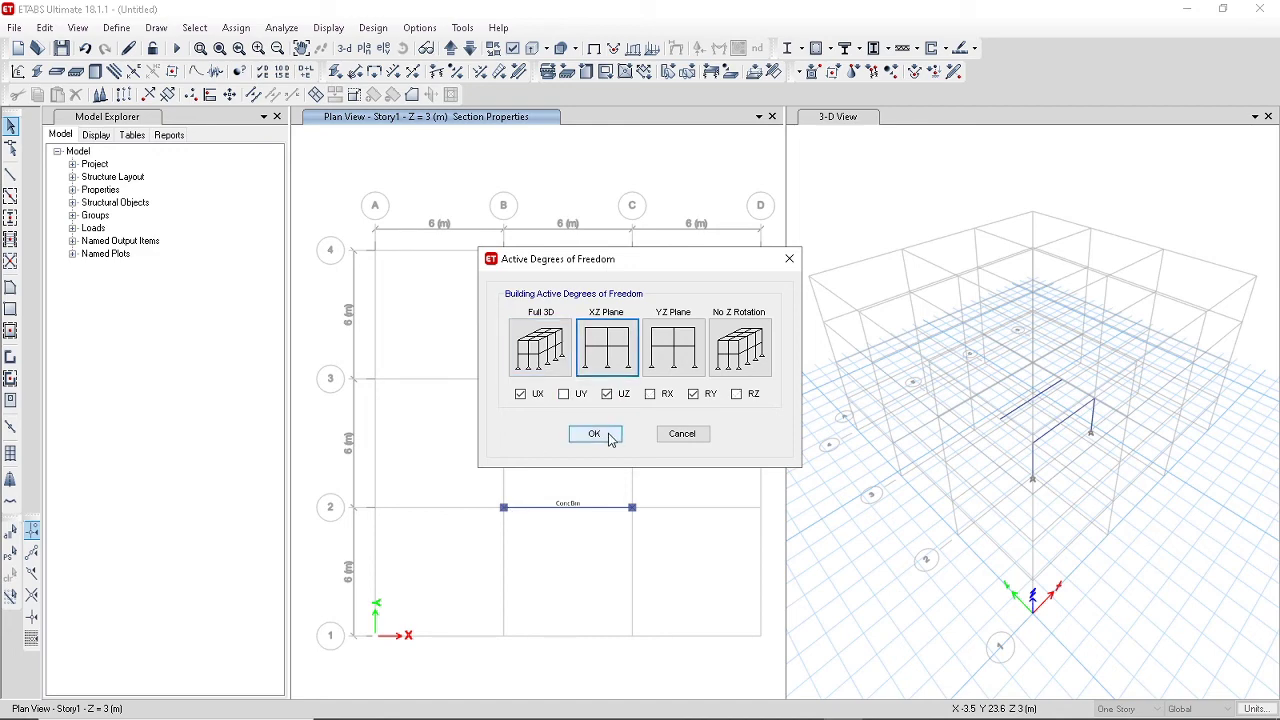
click(594, 434)
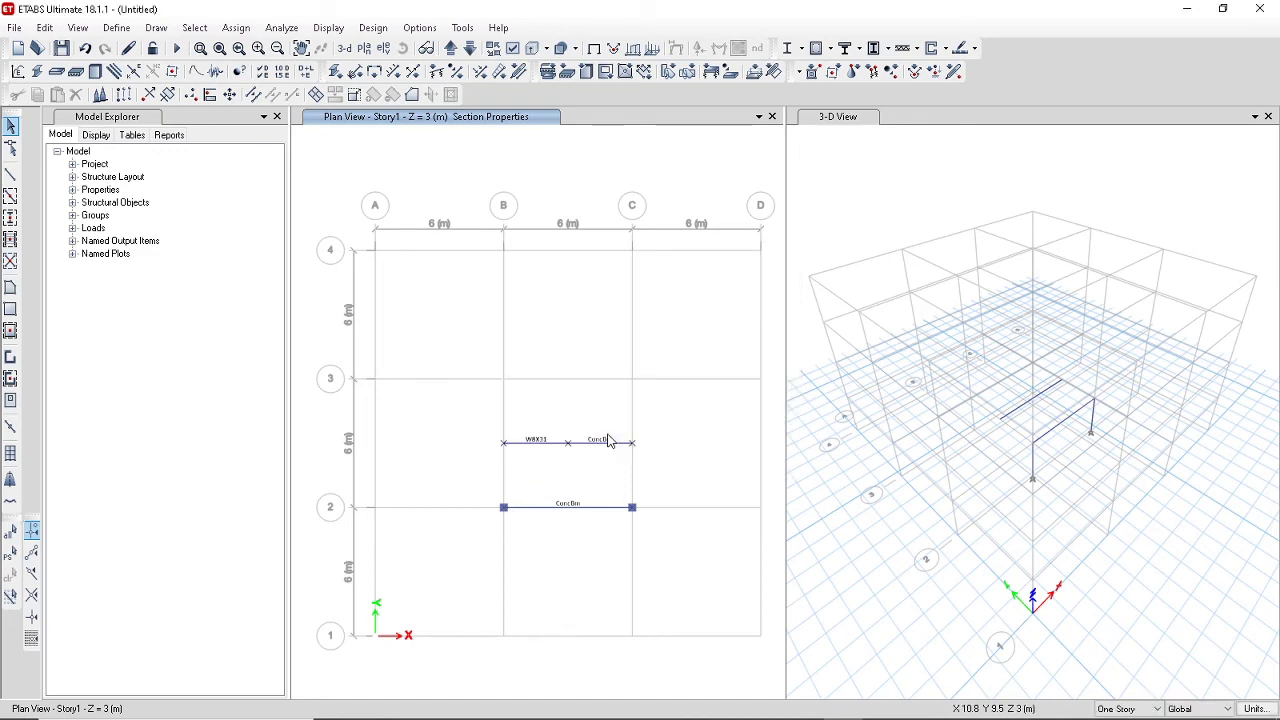
Delete both segments of the divided beam midway between grid lines 2 and 3.
drag(464, 424, 678, 457)
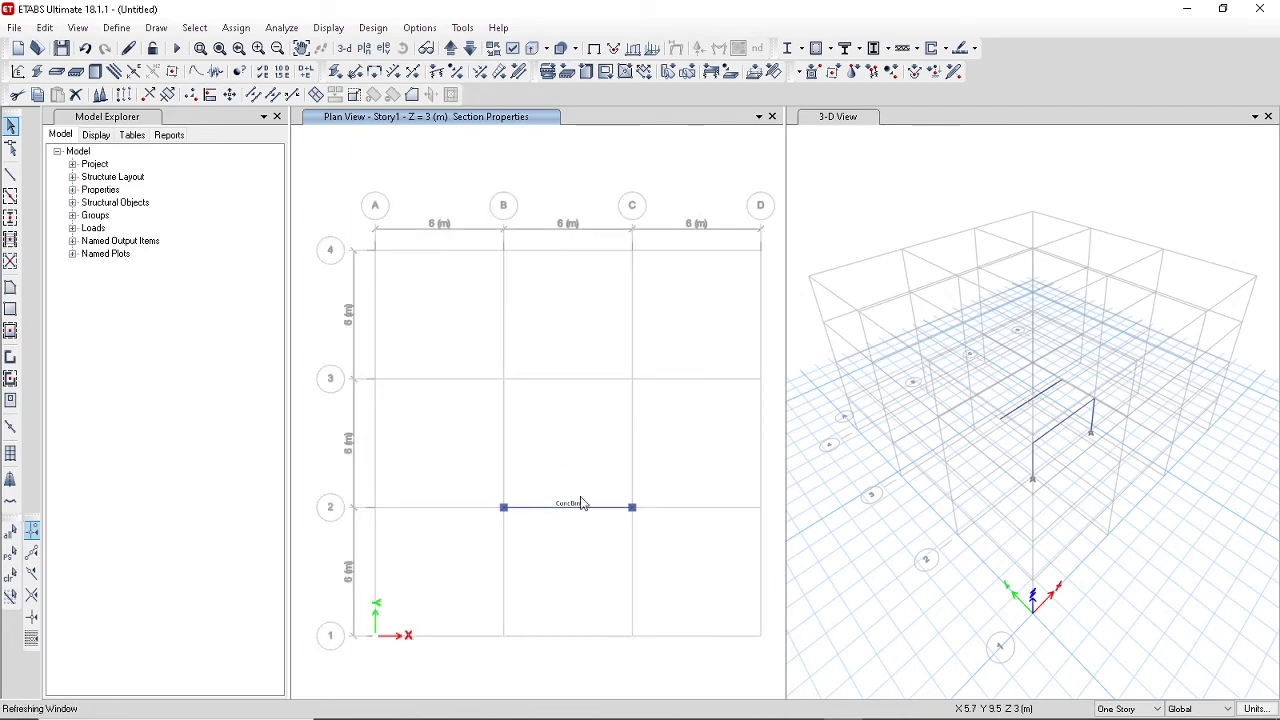
Run the analysis, saving the model as Simple Frame in Documents, and dismiss the analysis messages.
click(282, 28)
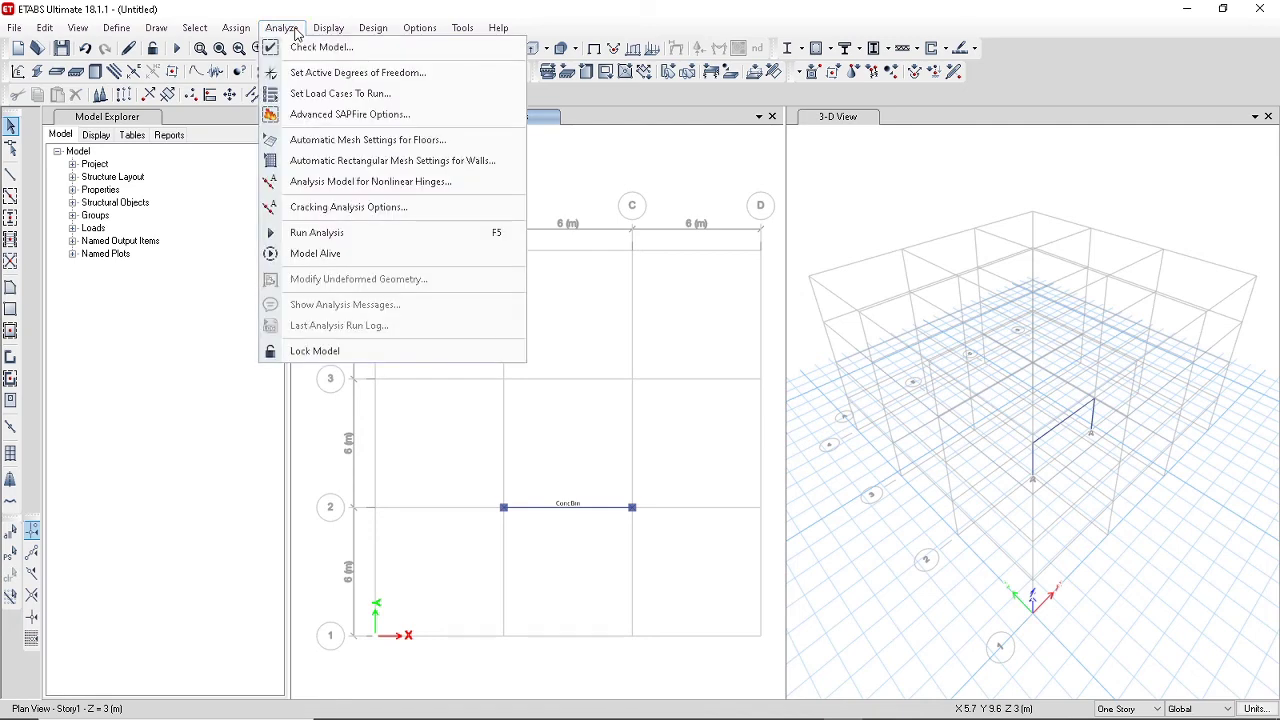
click(360, 237)
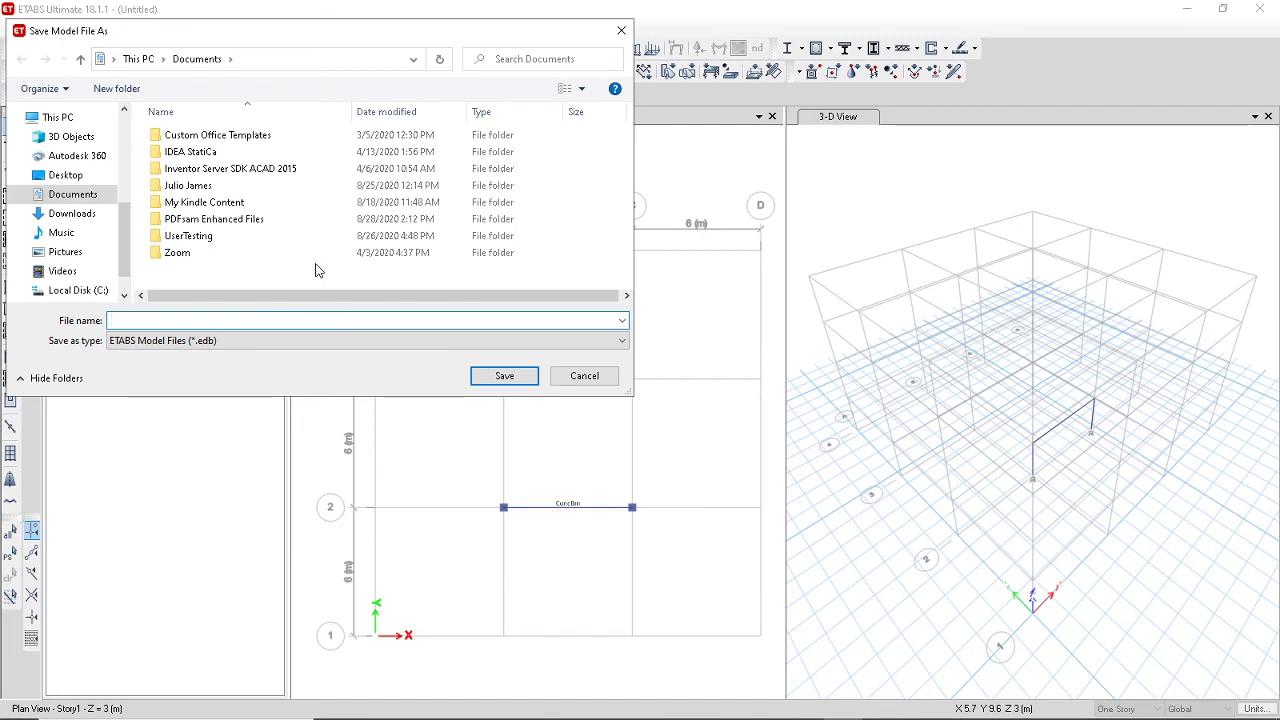
text(imple Frame)
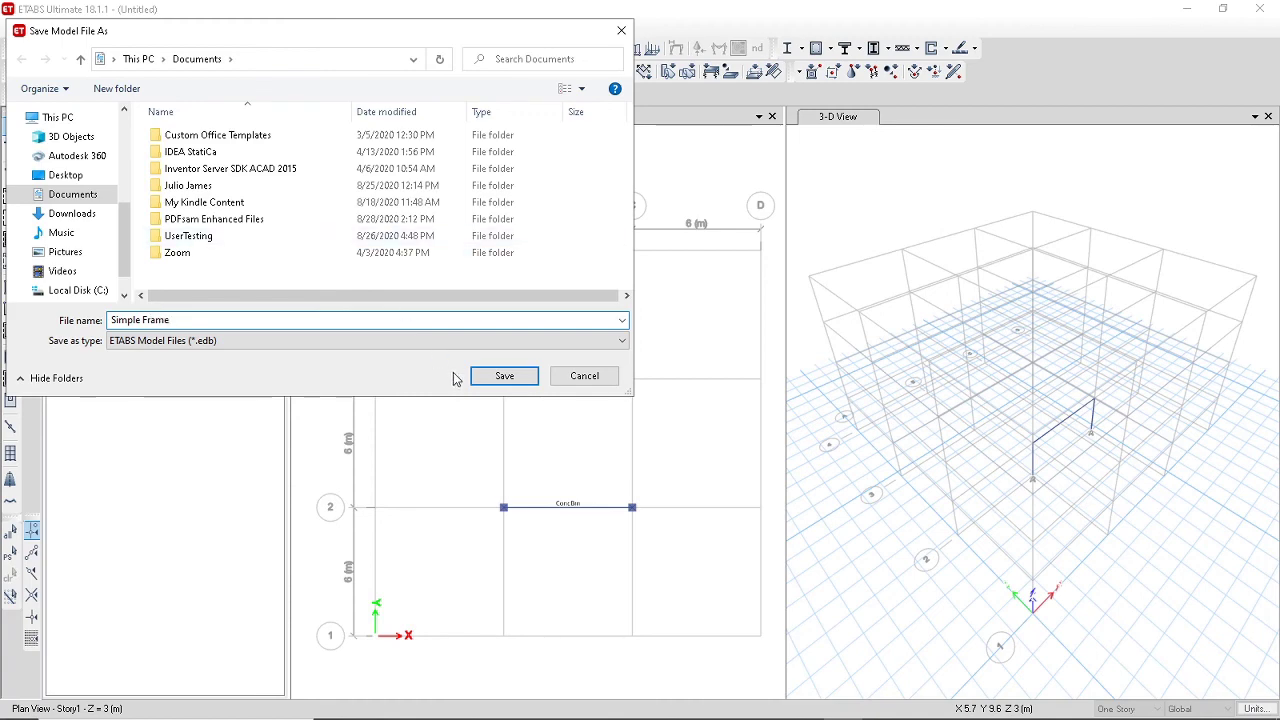
click(499, 376)
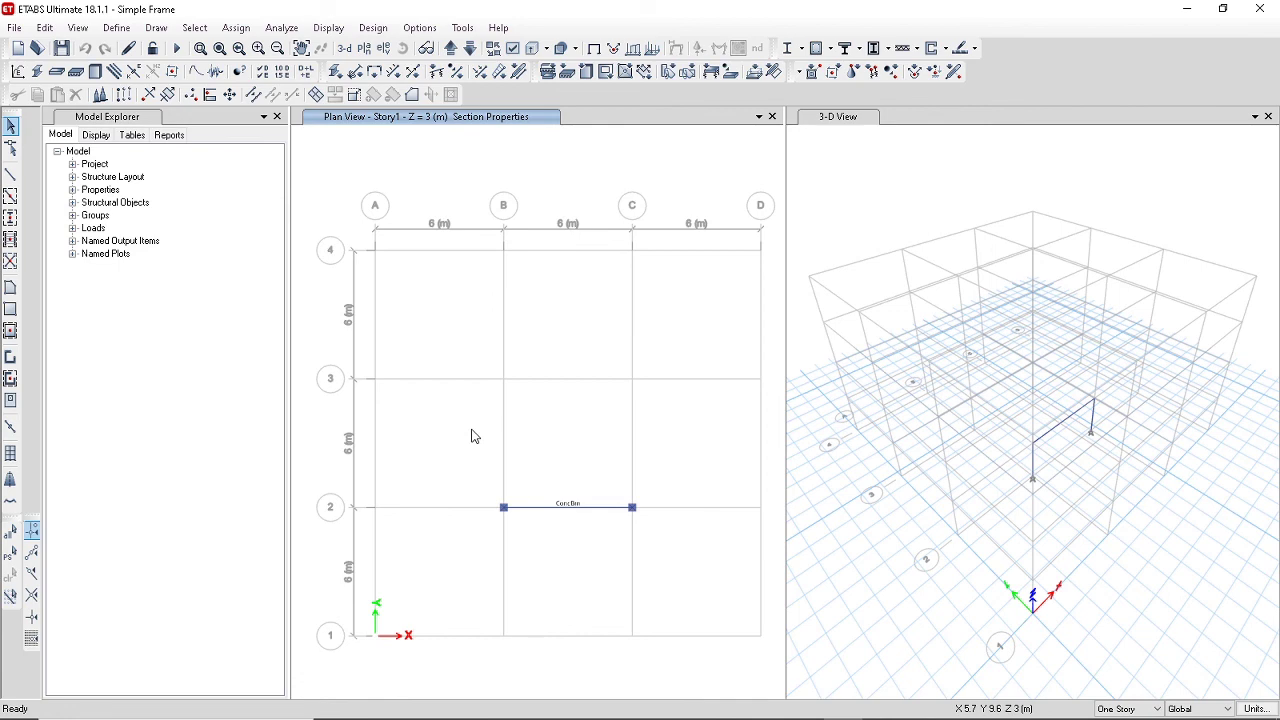
key(F5)
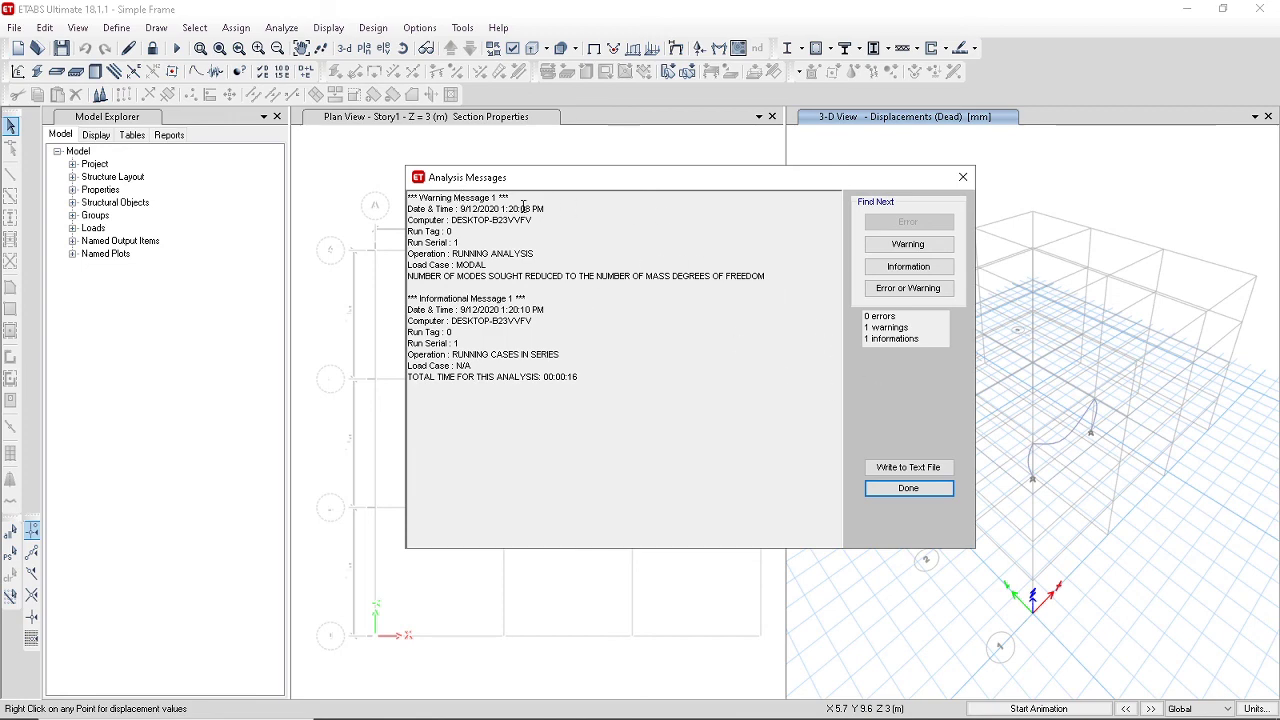
click(891, 492)
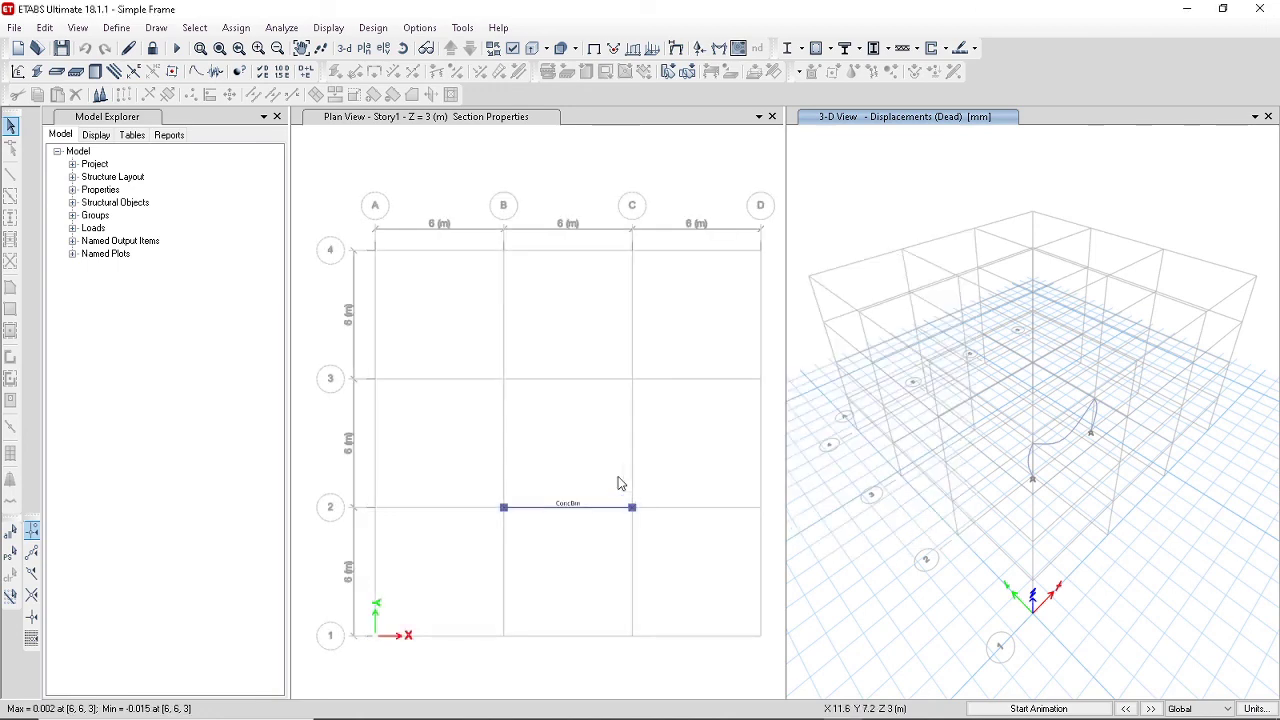